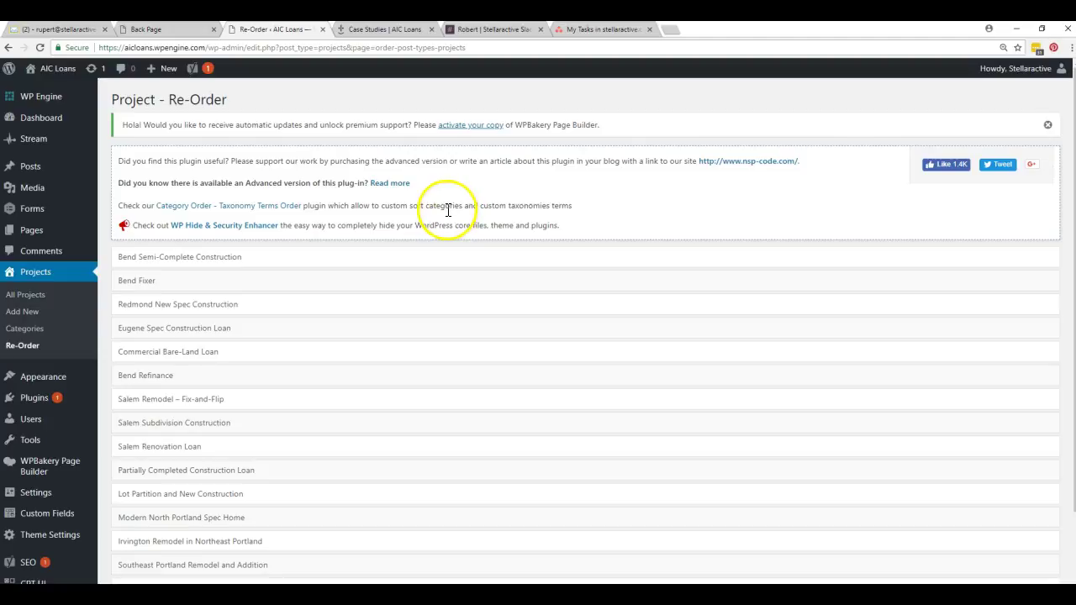
# Check the project thumbnails on the live Case Studies page, then return to the admin Dashboard.
pyautogui.click(40, 117)
pyautogui.click(382, 30)
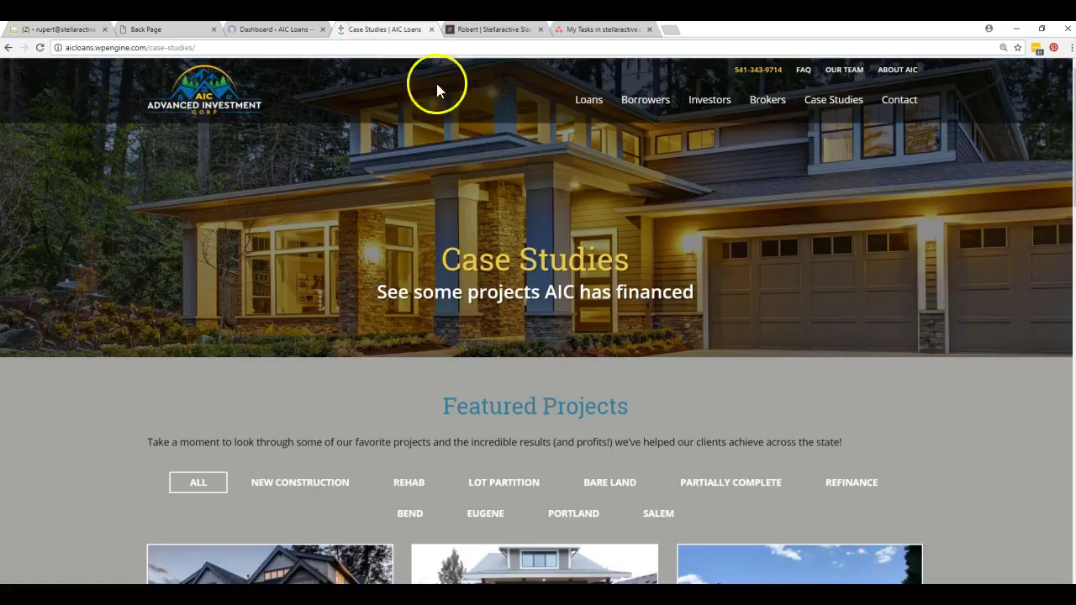
pyautogui.scroll(-4, 418, 277)
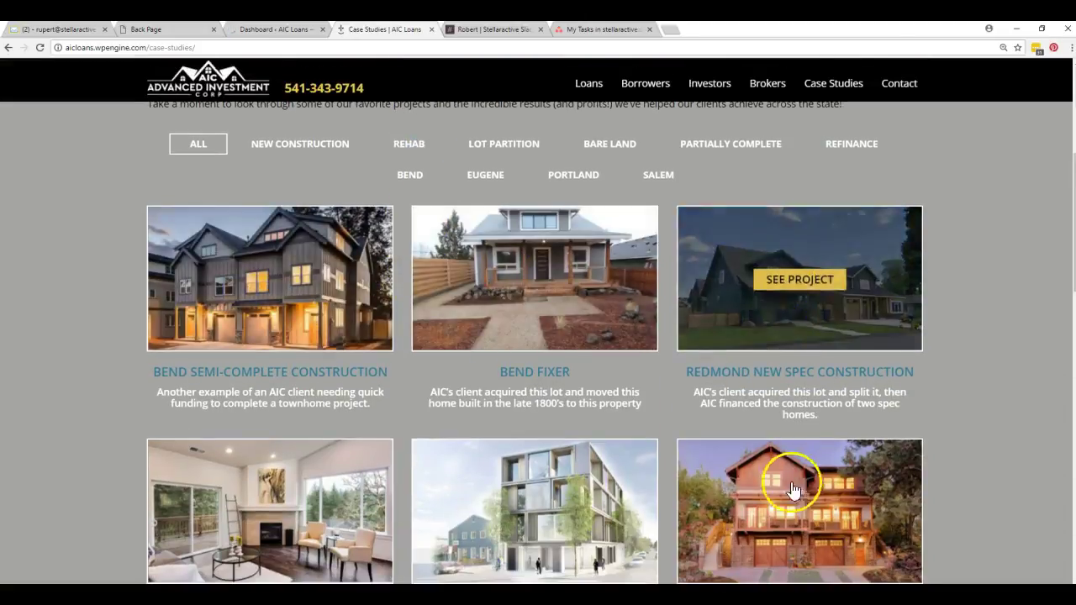
pyautogui.click(258, 32)
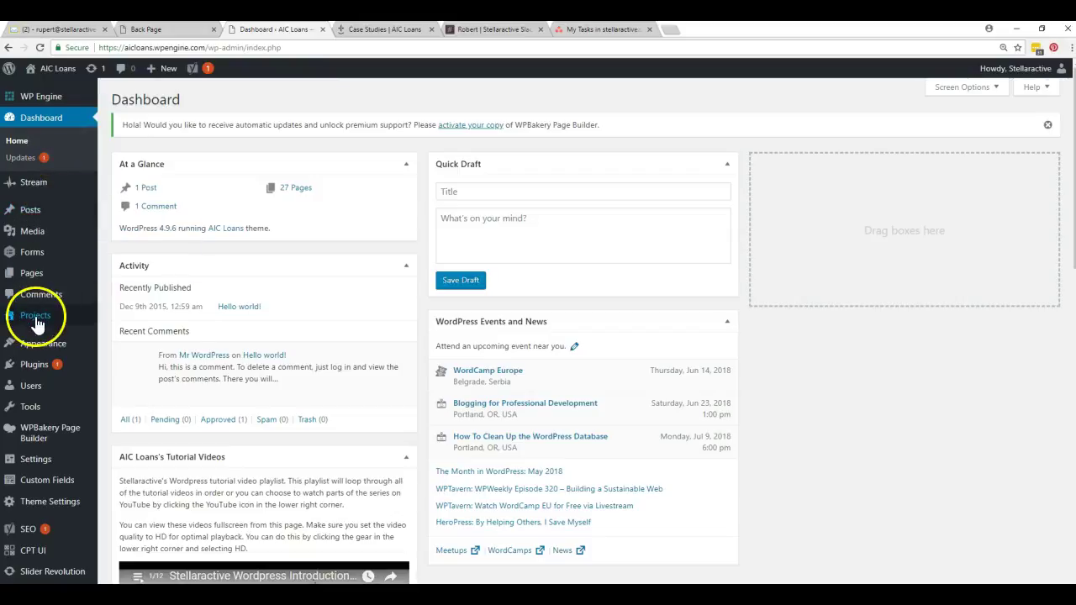
pyautogui.moveTo(37, 323)
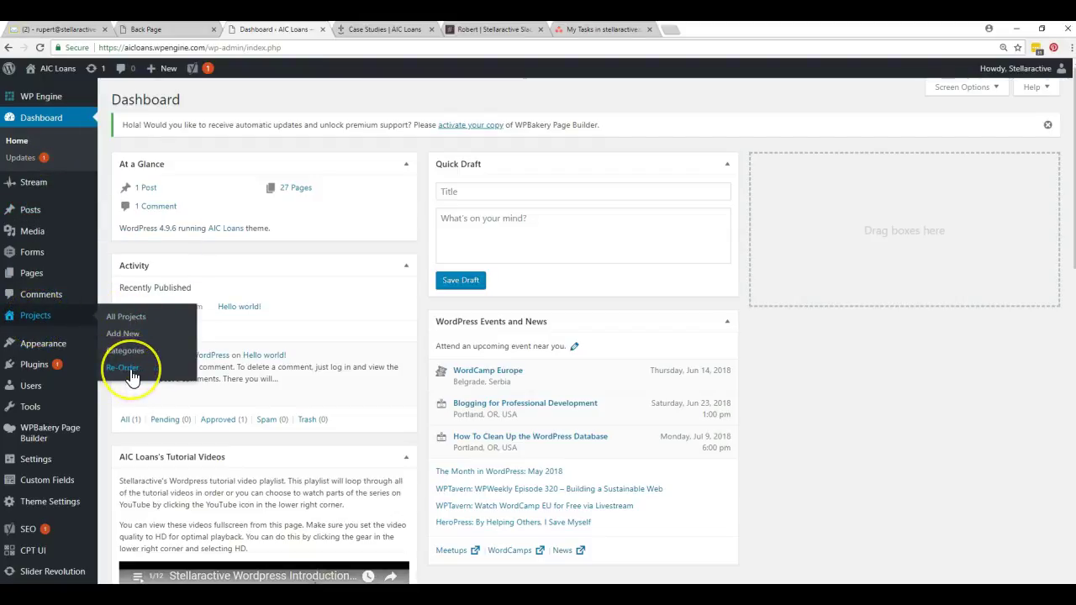
# On Projects Re-Order, move Bend Refinance below Salem Remodel – Fix-and-Flip and scroll to Update.
pyautogui.click(128, 369)
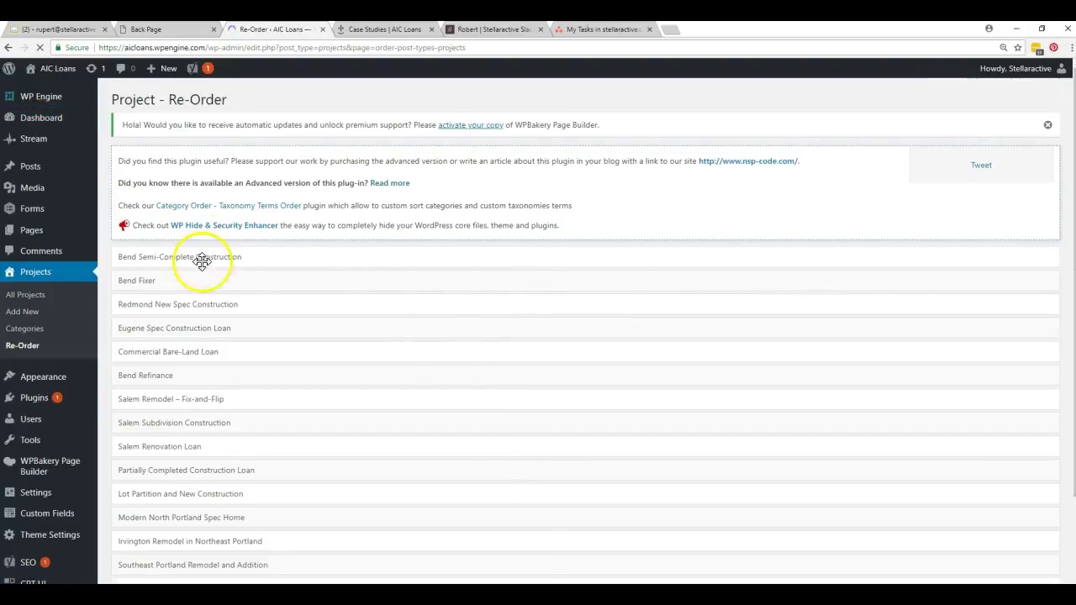
pyautogui.scroll(-1, 228, 510)
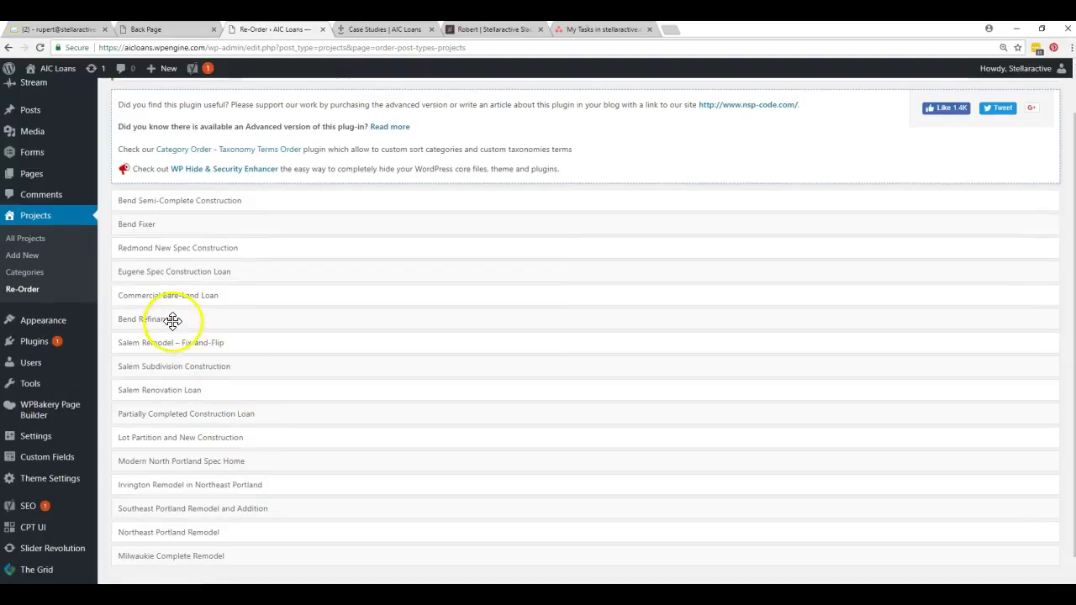
pyautogui.moveTo(173, 324); pyautogui.dragTo(173, 356)
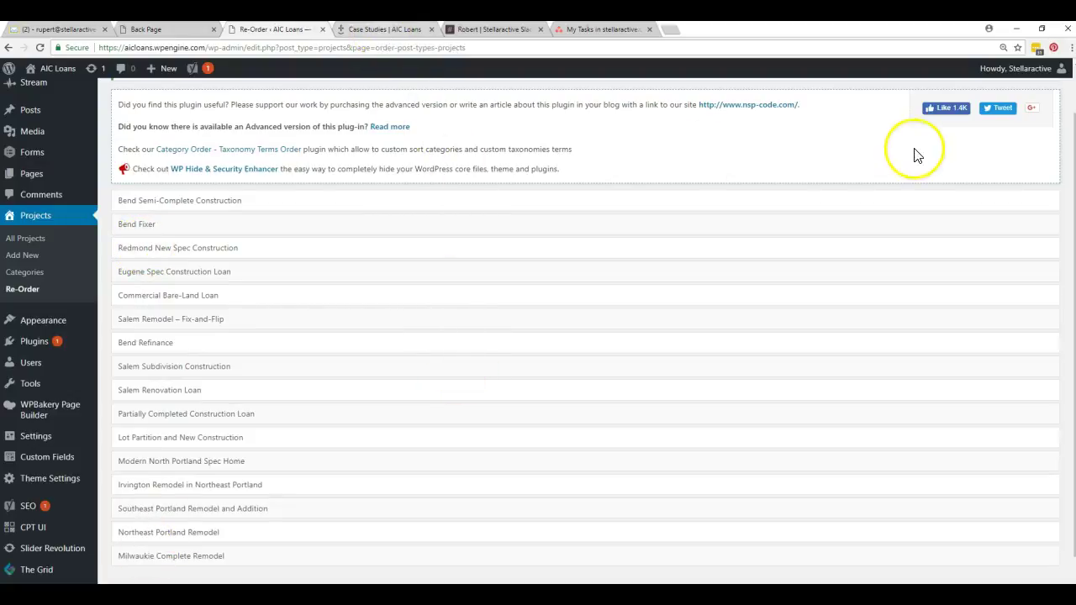
pyautogui.scroll(1, 872, 248)
pyautogui.scroll(-2, 873, 249)
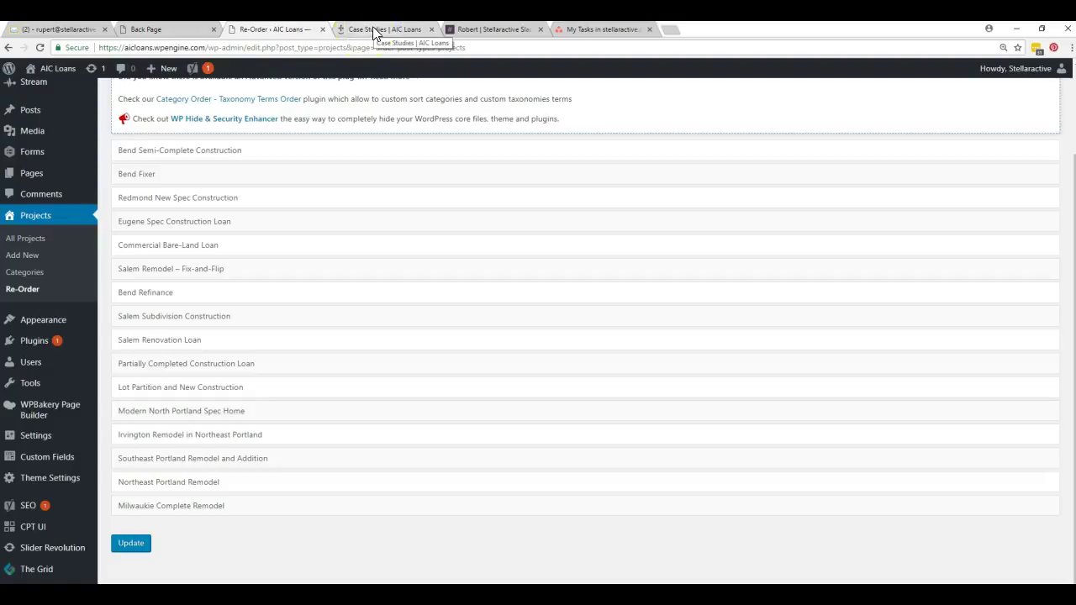
# Open Appearance > Widgets and expand Footer Widget 1's Custom HTML widget.
pyautogui.scroll(2, 43, 204)
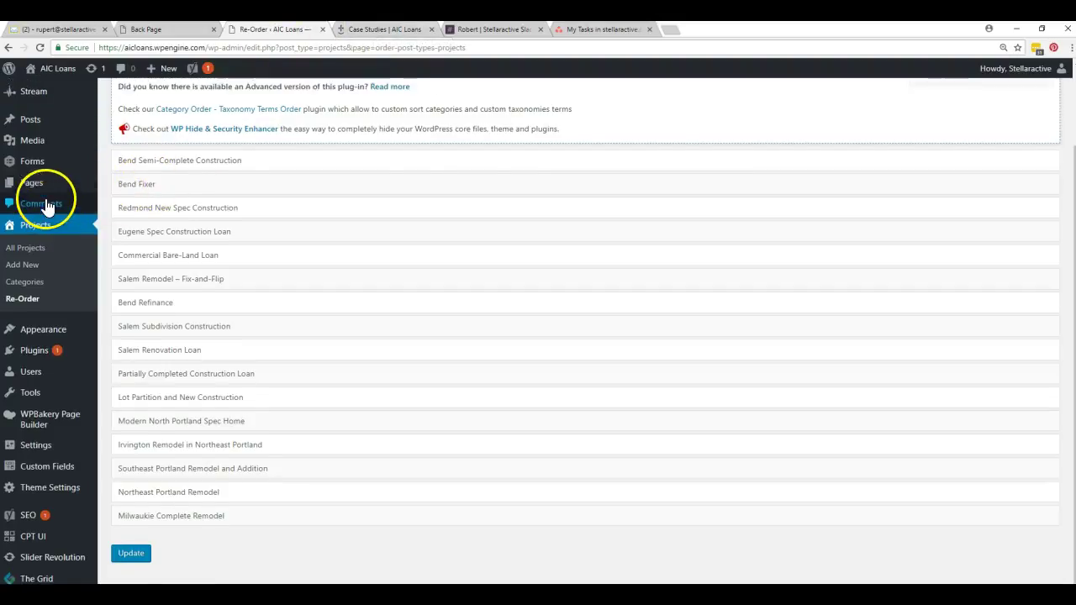
pyautogui.moveTo(35, 385)
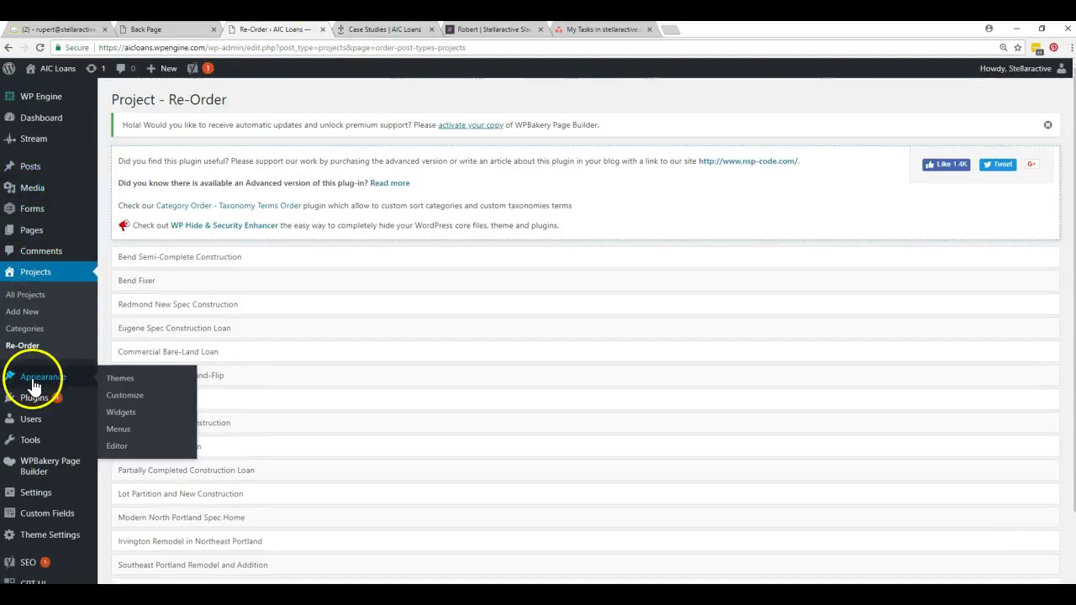
pyautogui.click(120, 413)
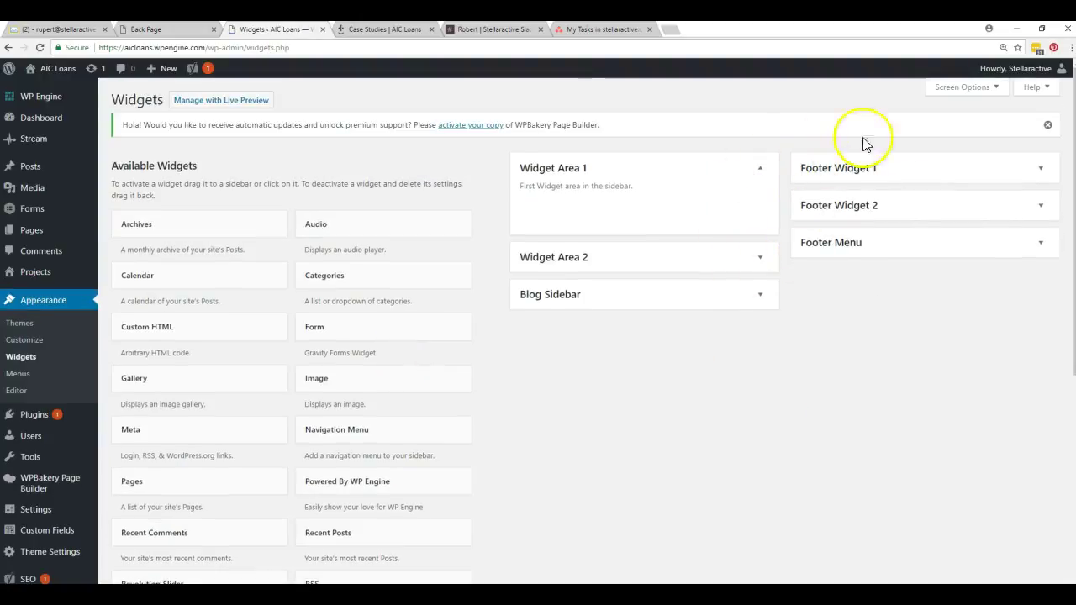
pyautogui.click(1040, 170)
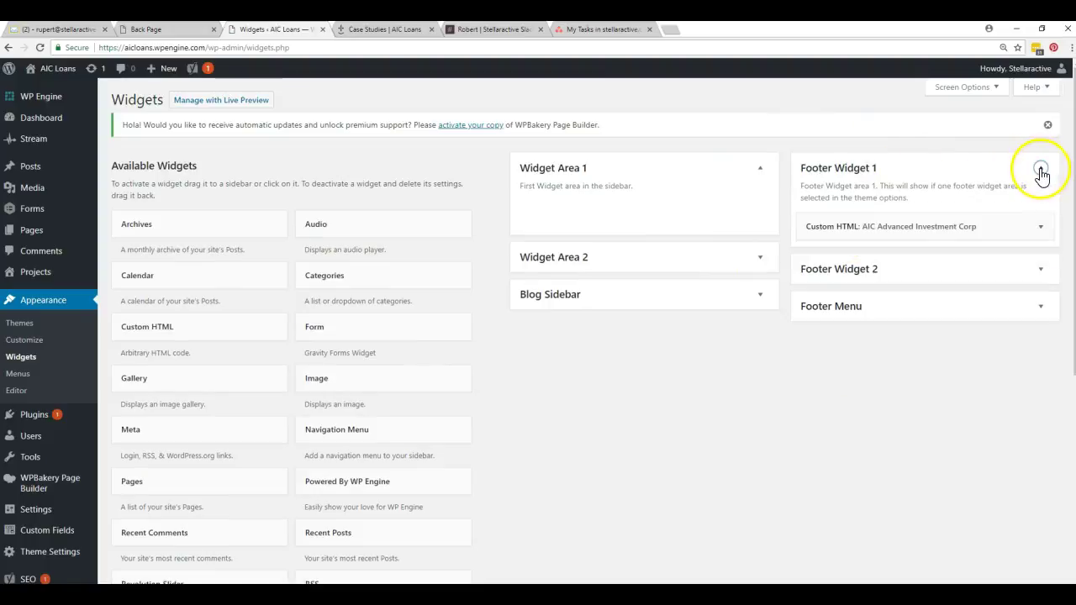
pyautogui.click(1040, 227)
pyautogui.scroll(-1, 966, 260)
pyautogui.scroll(-1, 967, 260)
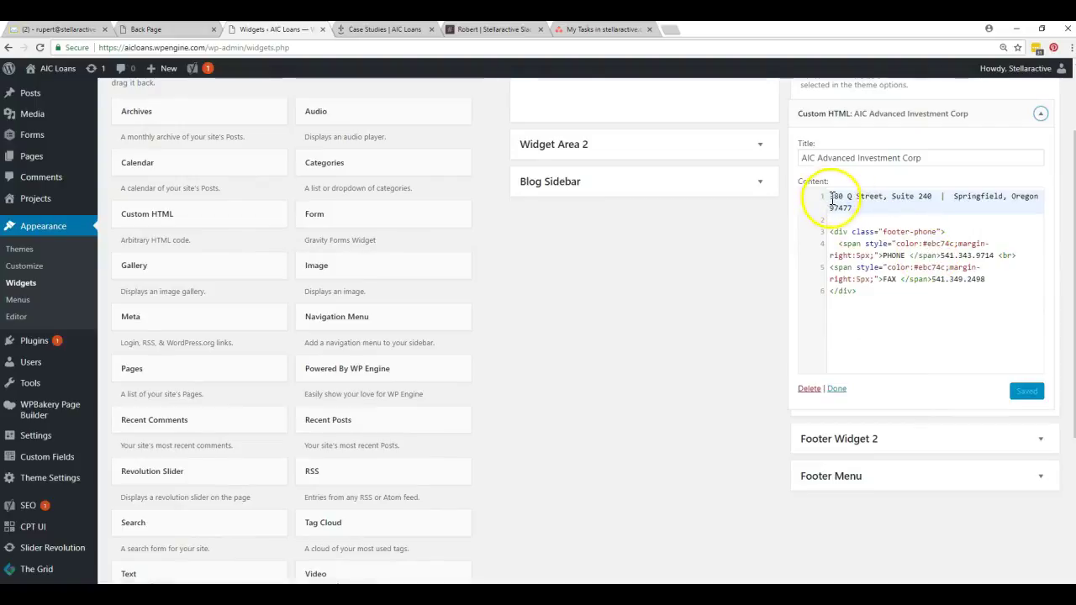
# Highlight the phone number, the PHONE label and the fax number in the widget's code.
pyautogui.moveTo(829, 196); pyautogui.dragTo(871, 213)
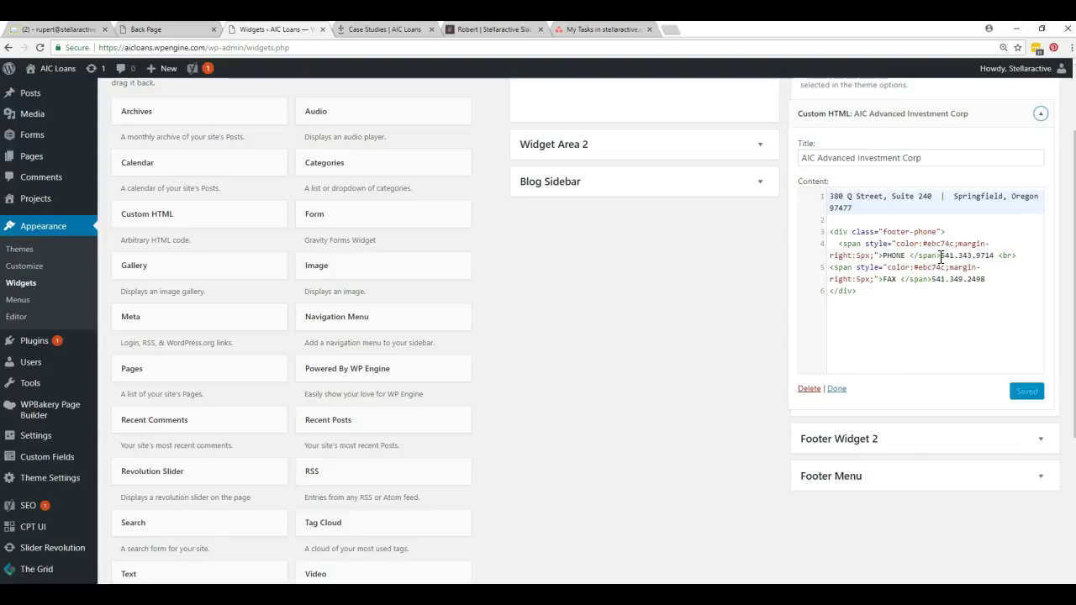
pyautogui.moveTo(940, 256); pyautogui.dragTo(994, 259)
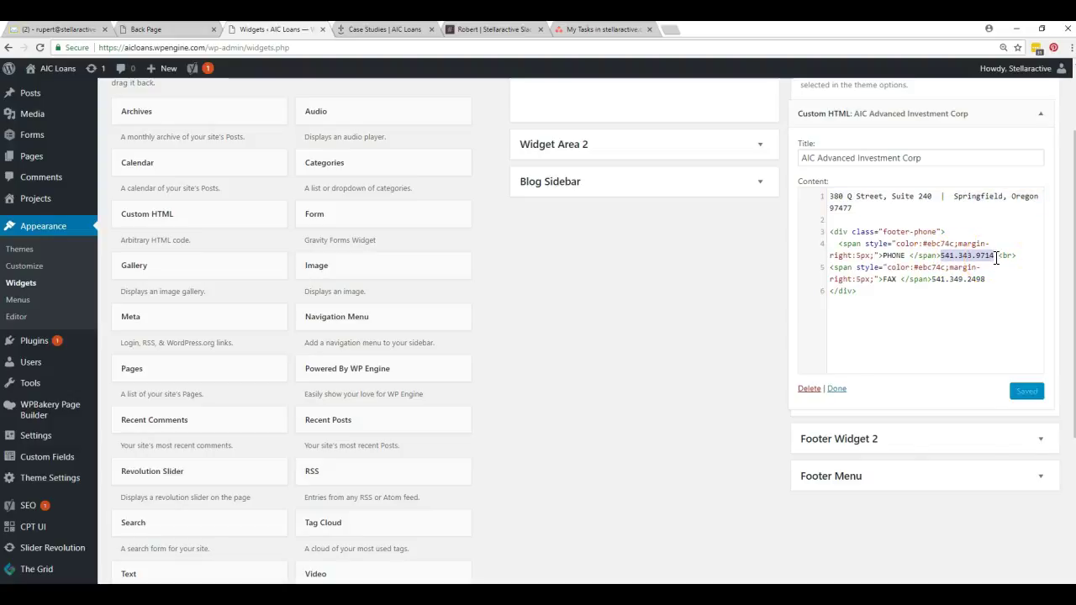
pyautogui.click(1005, 256)
pyautogui.click(931, 256)
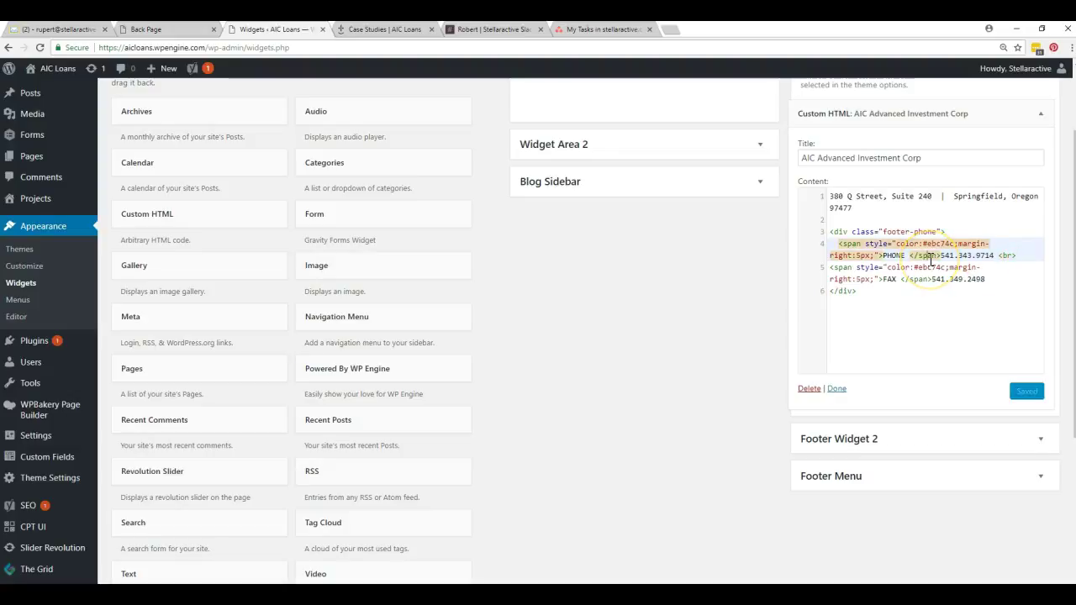
pyautogui.click(888, 258)
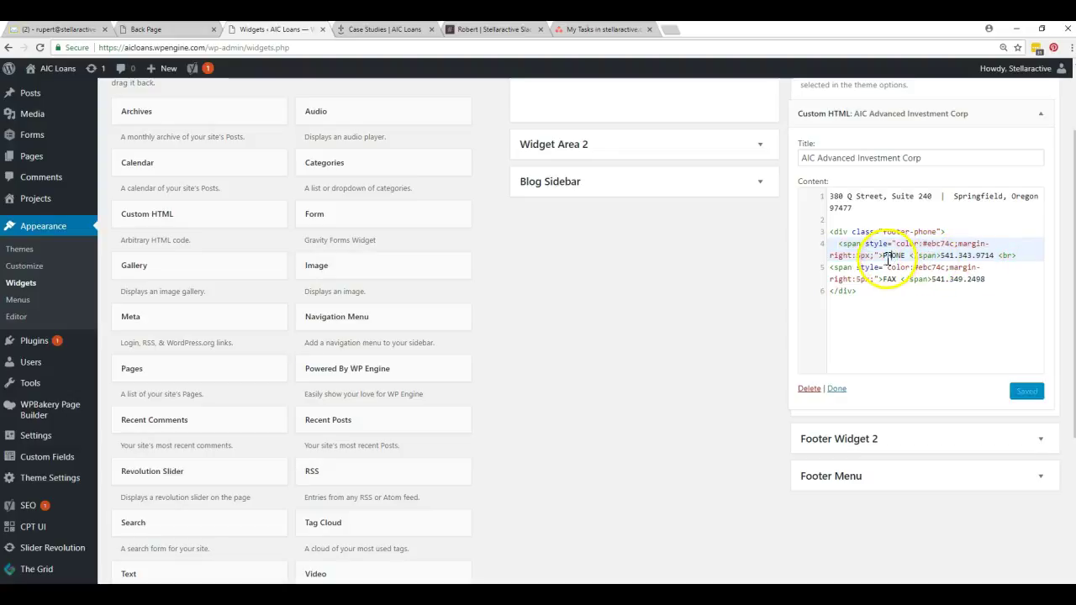
pyautogui.moveTo(882, 257); pyautogui.dragTo(908, 256)
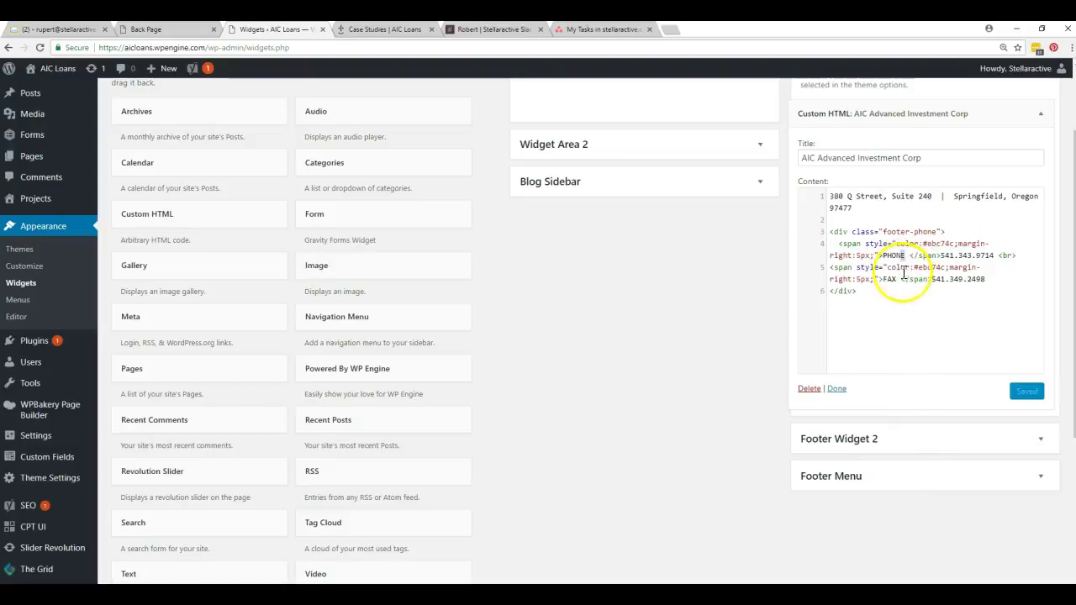
pyautogui.click(936, 280)
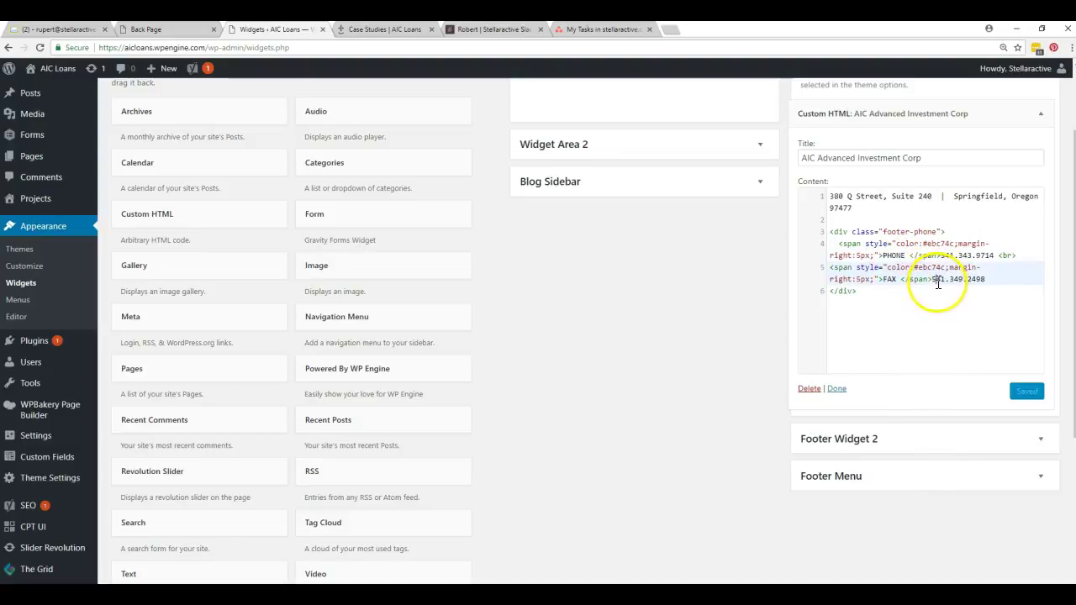
pyautogui.moveTo(932, 280); pyautogui.dragTo(962, 280)
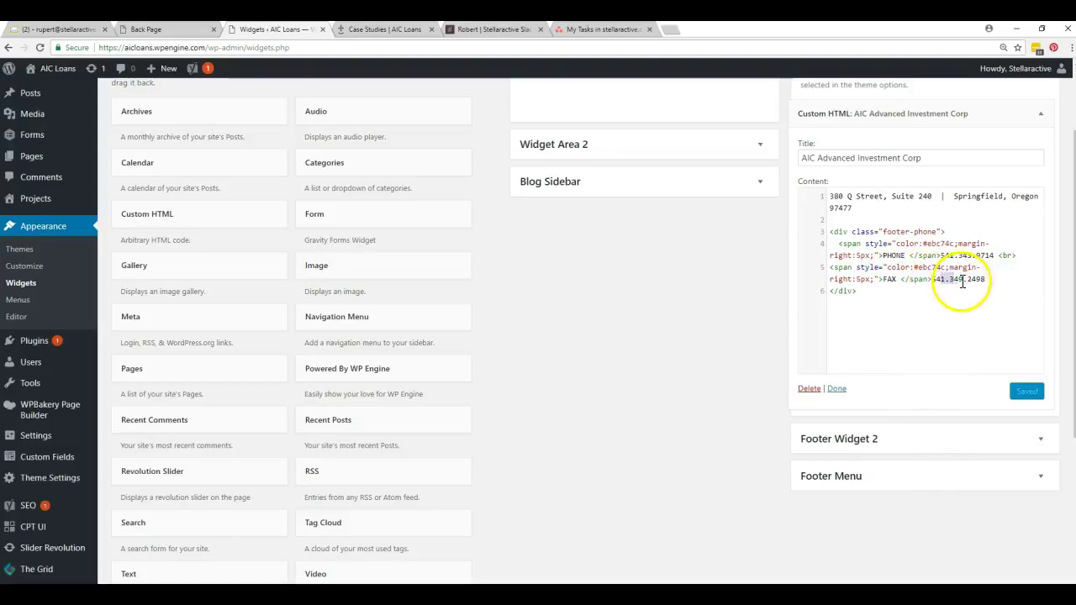
# Expand Footer Widget 2's Custom HTML widget and the Footer Menu's Navigation Menu widget.
pyautogui.click(1042, 441)
pyautogui.scroll(-3, 890, 378)
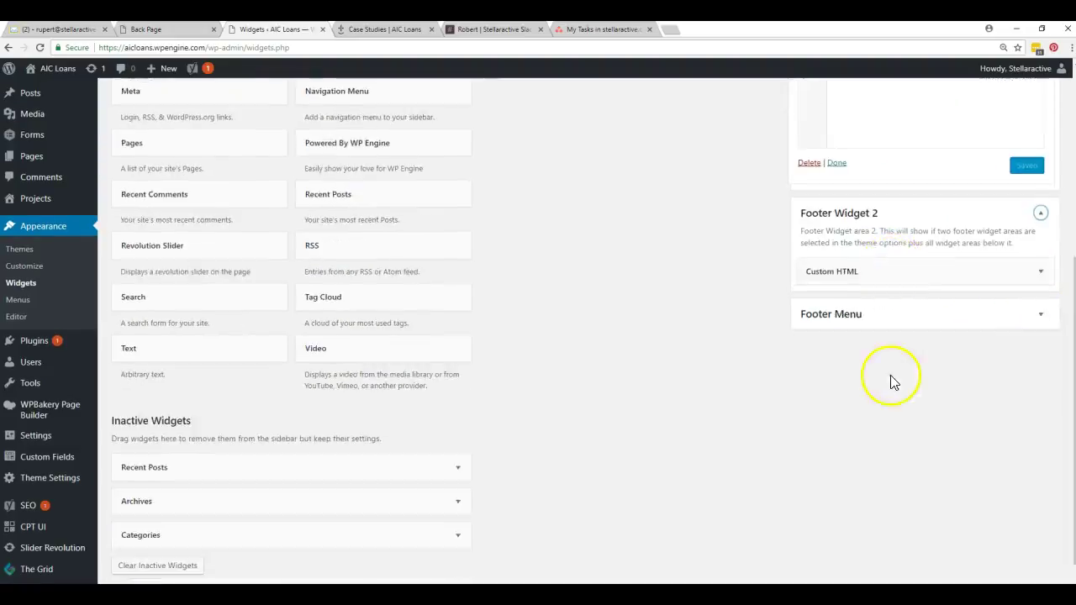
pyautogui.click(1038, 272)
pyautogui.scroll(-1, 925, 289)
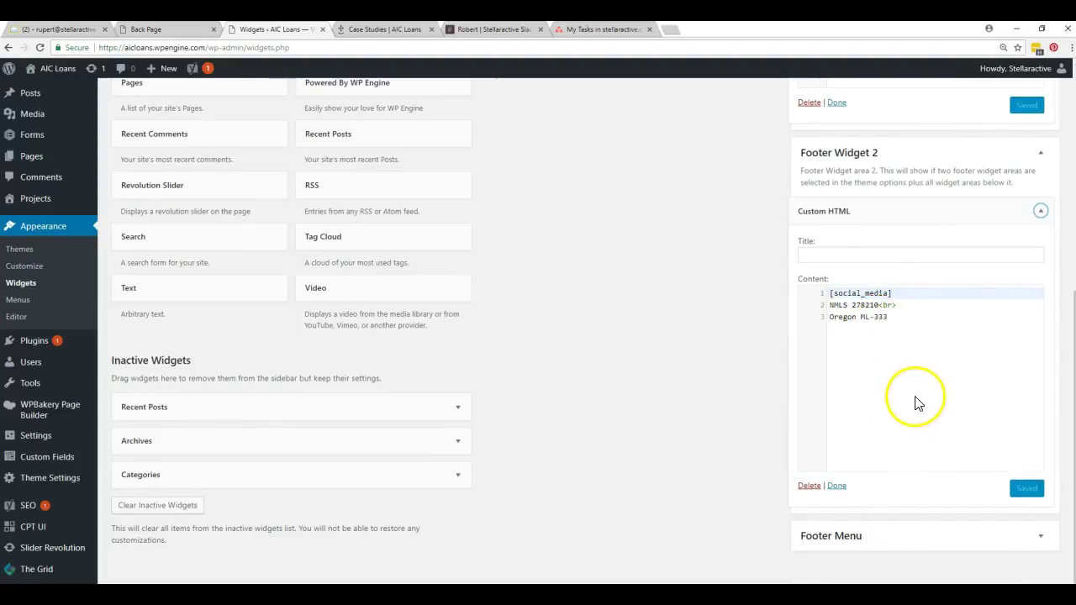
pyautogui.click(1039, 542)
pyautogui.scroll(-1, 914, 437)
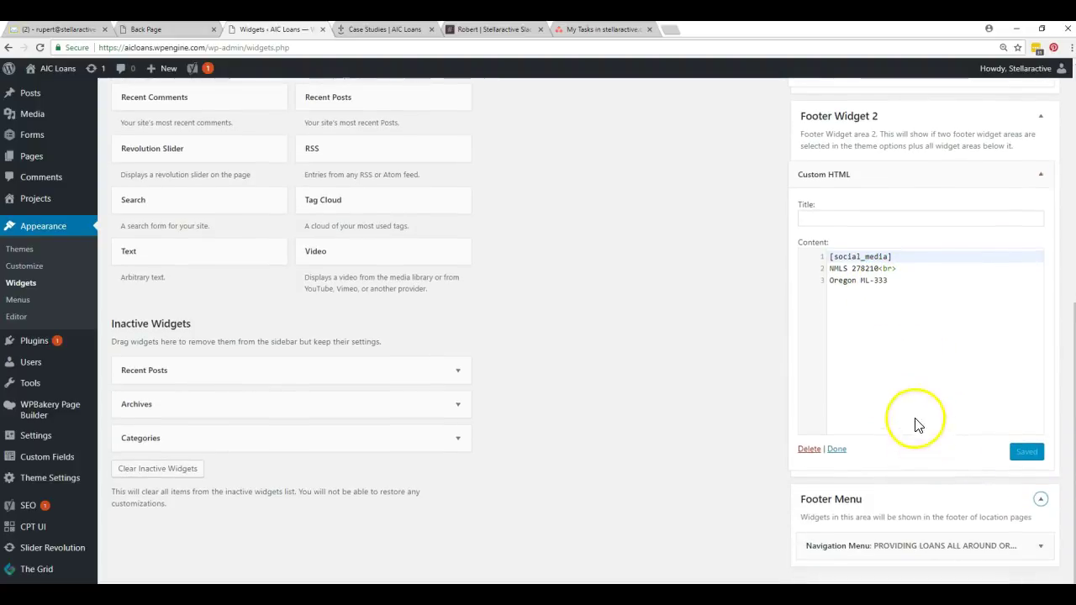
pyautogui.click(1040, 545)
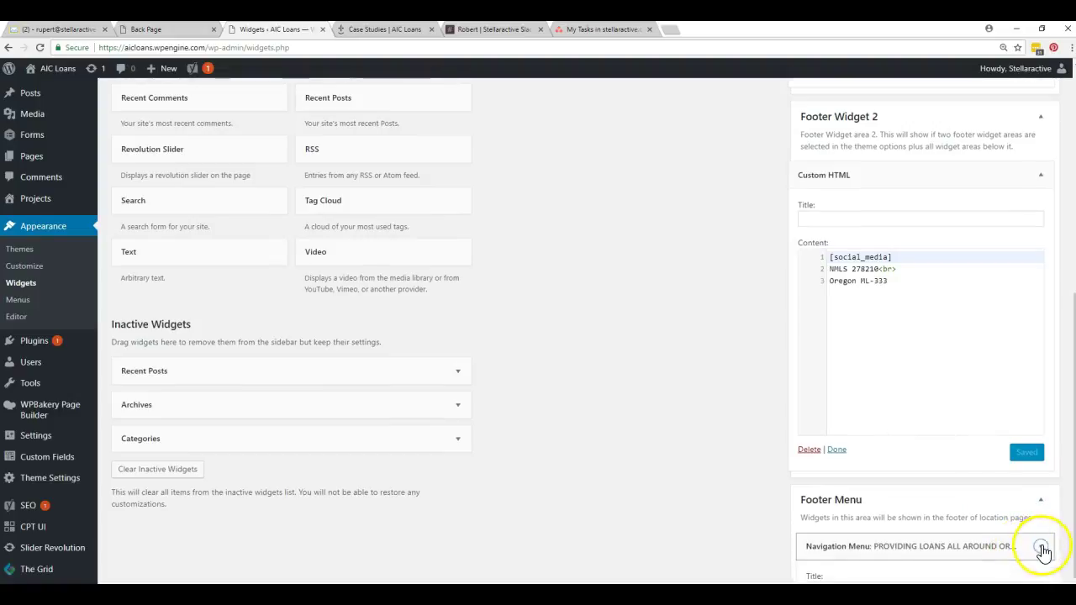
pyautogui.scroll(-3, 991, 496)
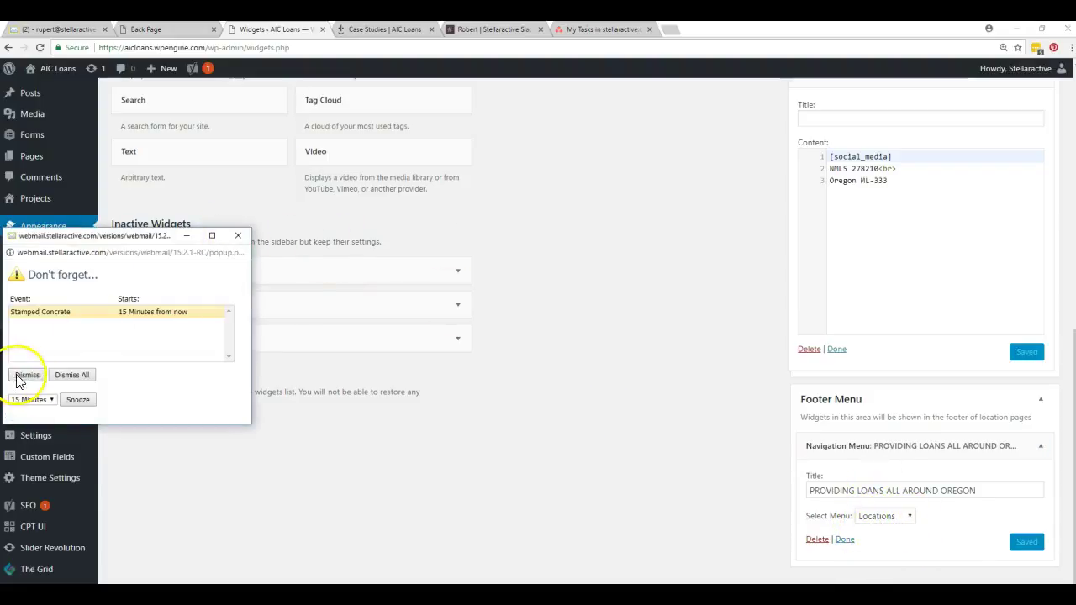
# Dismiss the reminder popup and view the live Case Studies page footer with its Oregon location links.
pyautogui.click(27, 375)
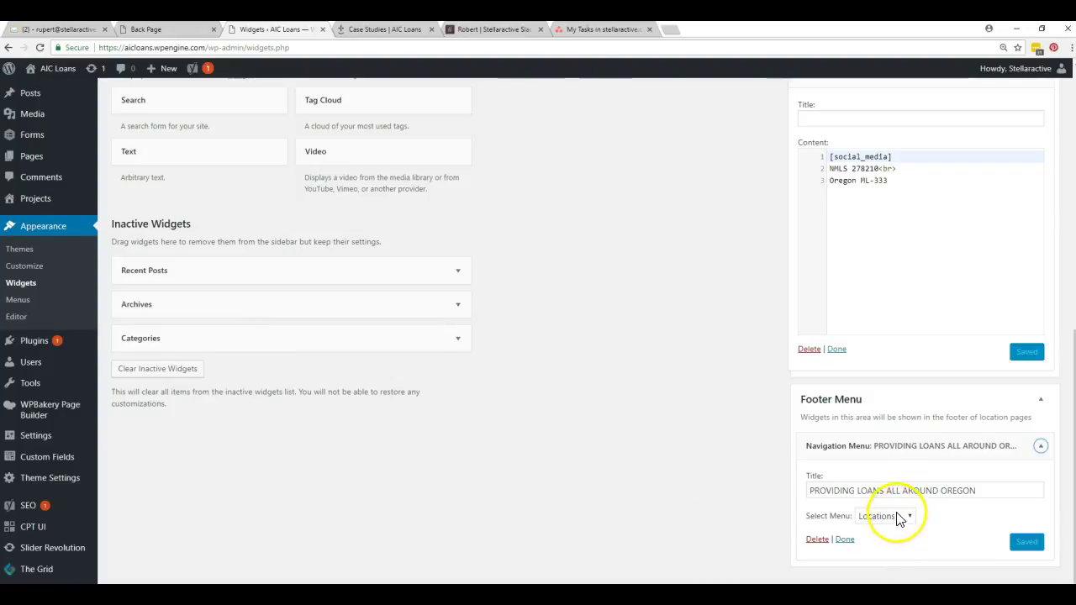
pyautogui.click(370, 30)
pyautogui.scroll(-3, 651, 304)
pyautogui.scroll(-10, 654, 305)
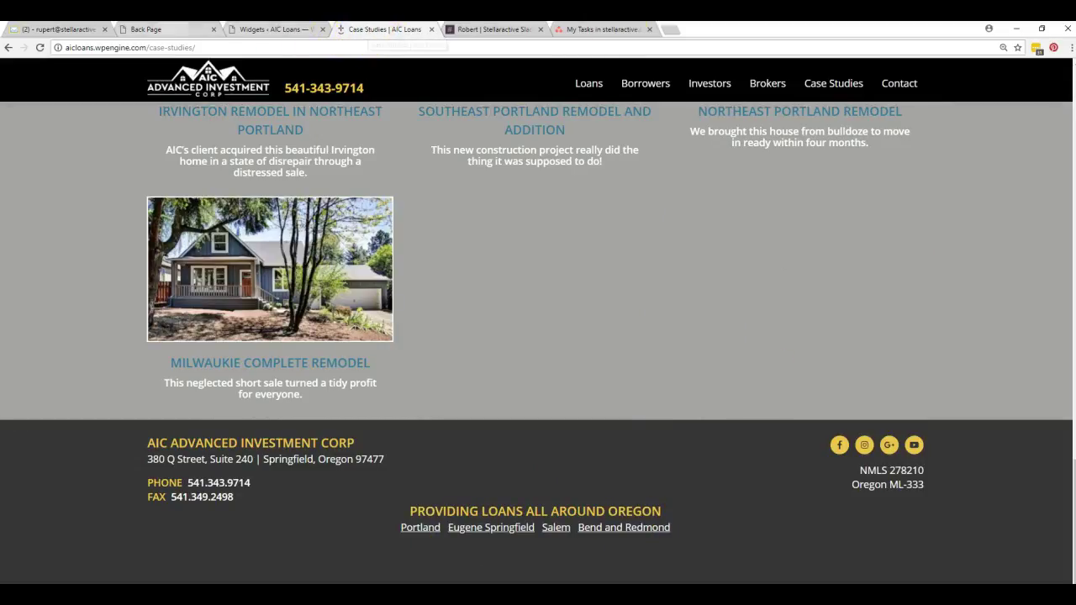
# From the Widgets page, go to Slider Revolution and open the Homepage slider.
pyautogui.click(277, 29)
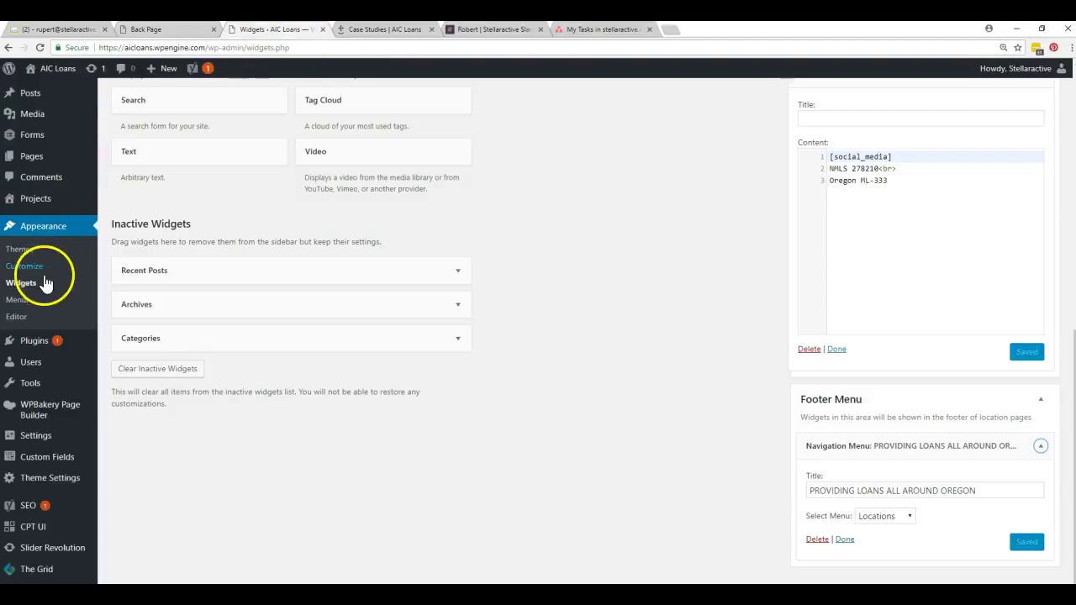
pyautogui.click(46, 556)
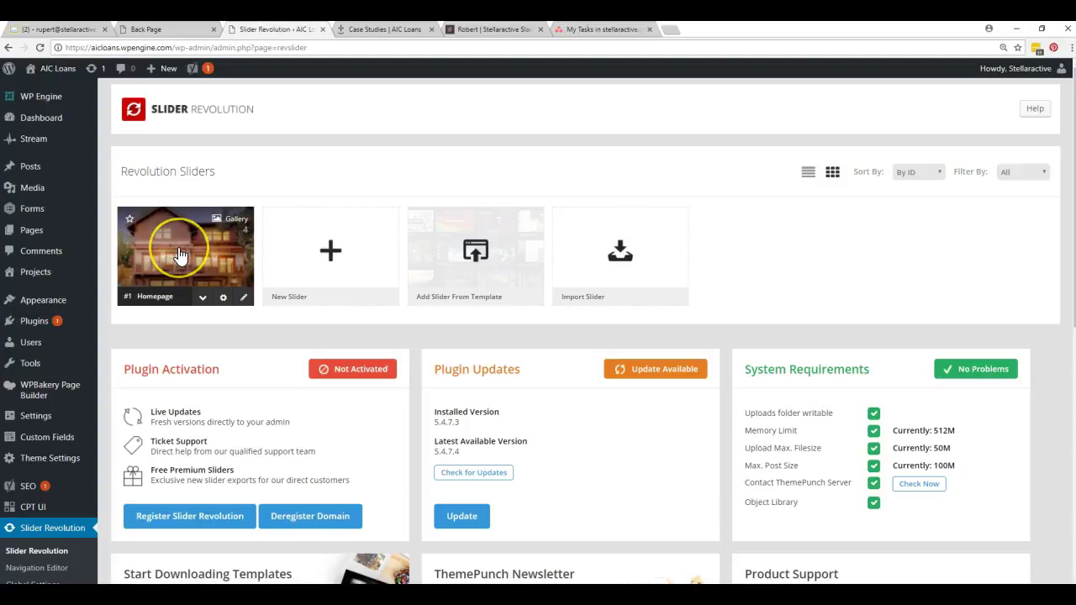
pyautogui.click(330, 252)
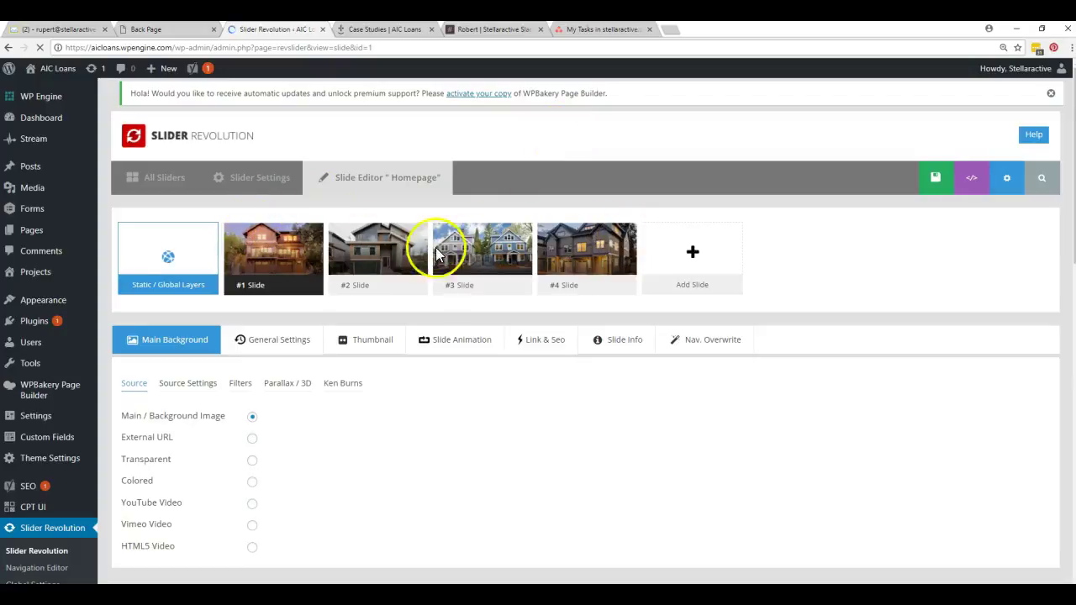
# Inspect the Homepage slider's four slide thumbnails and their options.
pyautogui.moveTo(593, 255)
pyautogui.moveTo(480, 214)
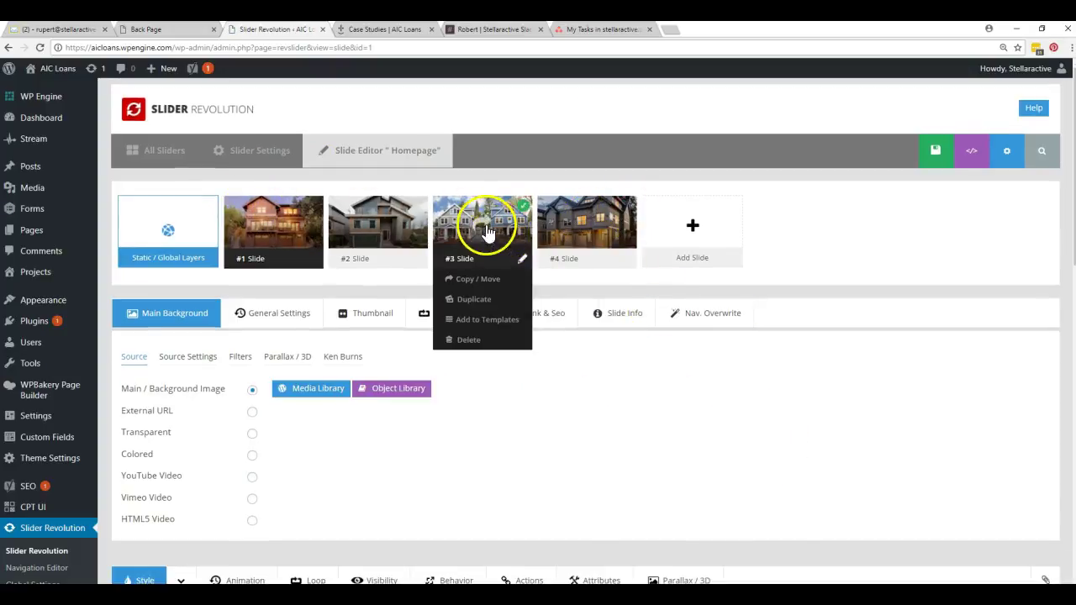
pyautogui.moveTo(454, 211); pyautogui.dragTo(481, 206)
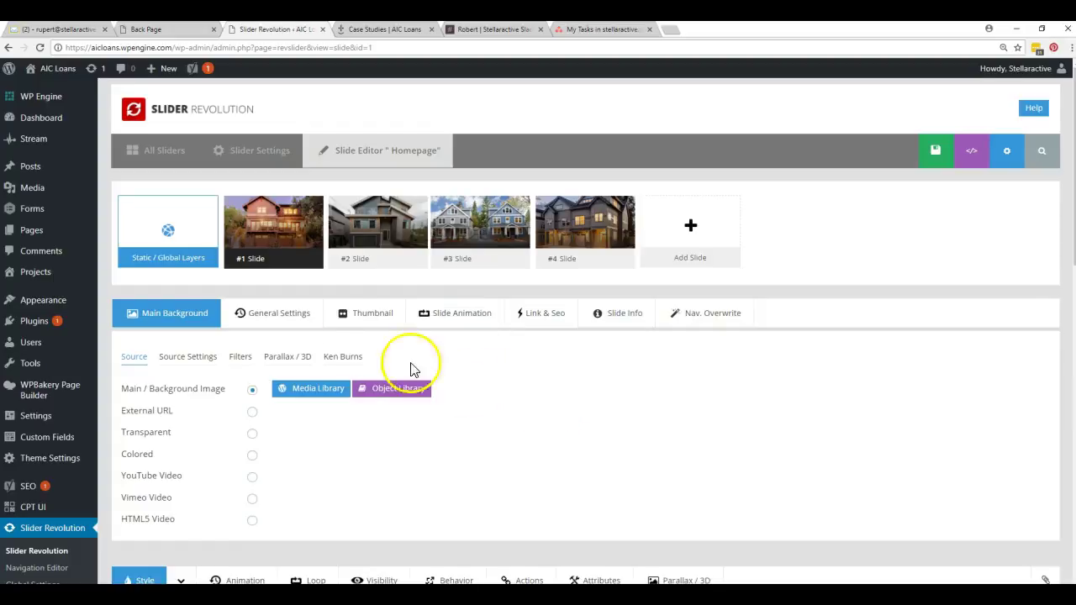
# In Static / Global Layers, inspect the headline and subtitle layer text without changing it.
pyautogui.click(168, 232)
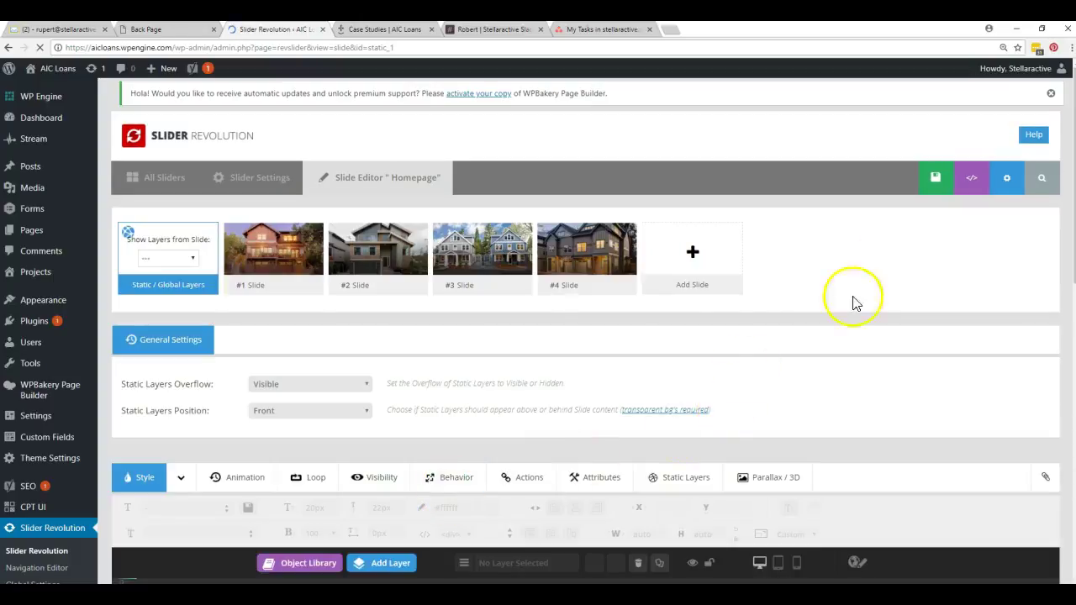
pyautogui.scroll(-5, 885, 274)
pyautogui.scroll(-4, 886, 276)
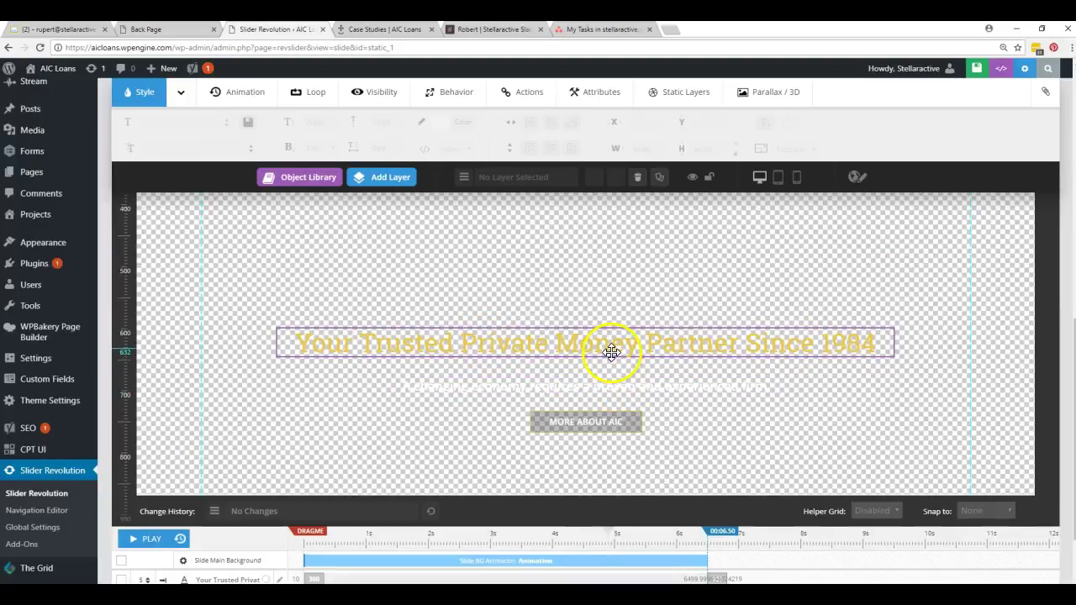
pyautogui.click(610, 348)
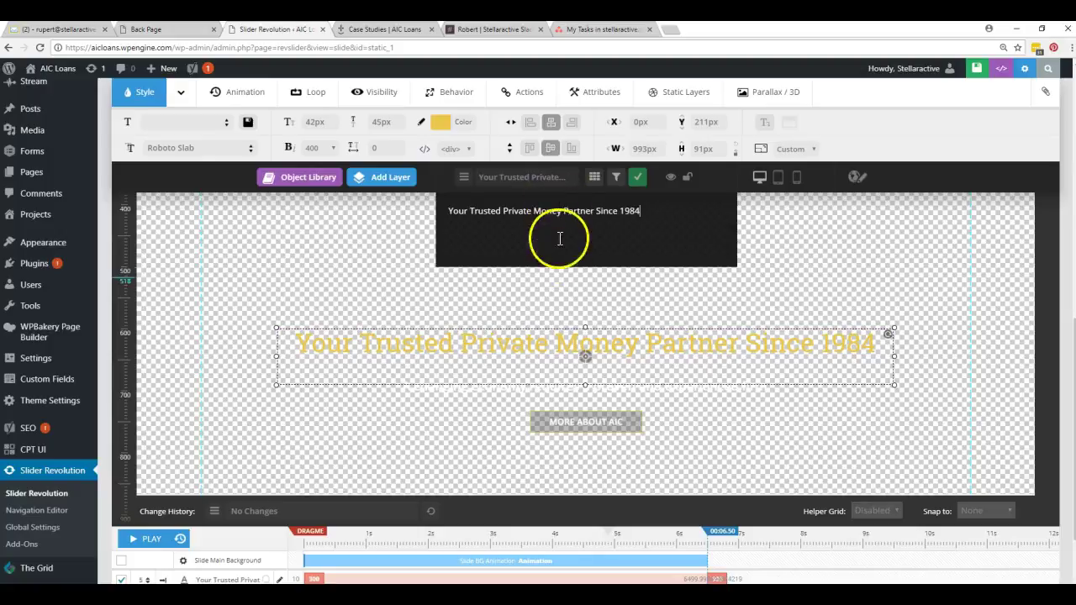
pyautogui.click(580, 384)
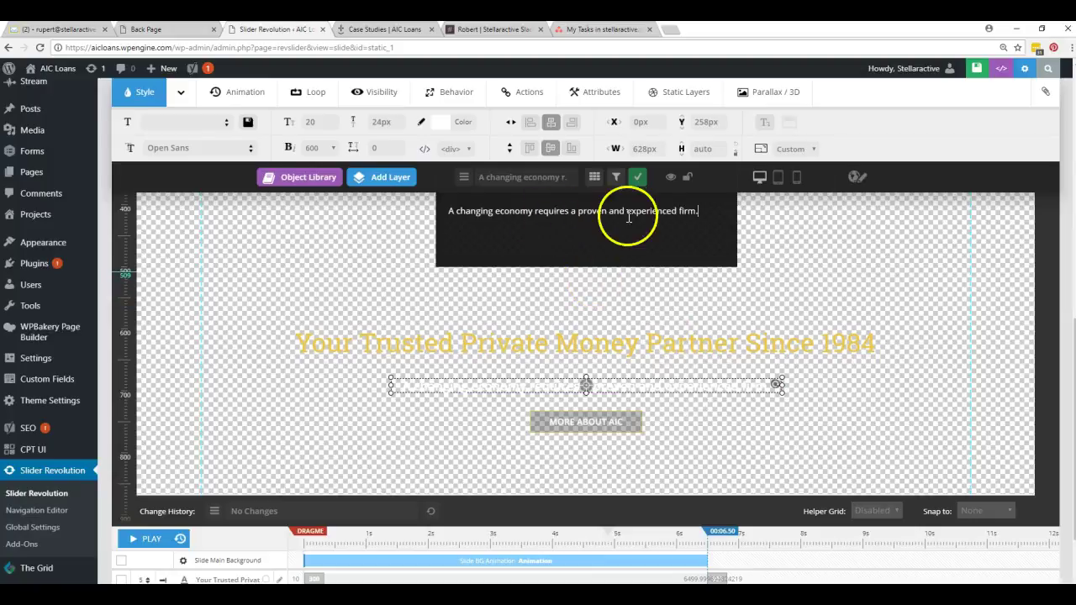
pyautogui.click(666, 340)
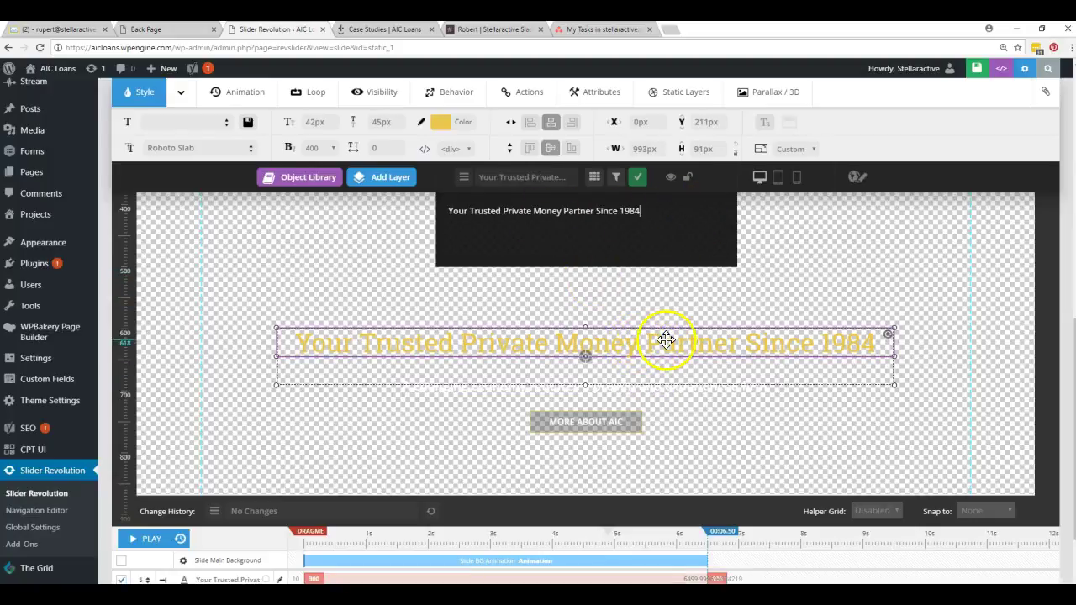
pyautogui.click(643, 387)
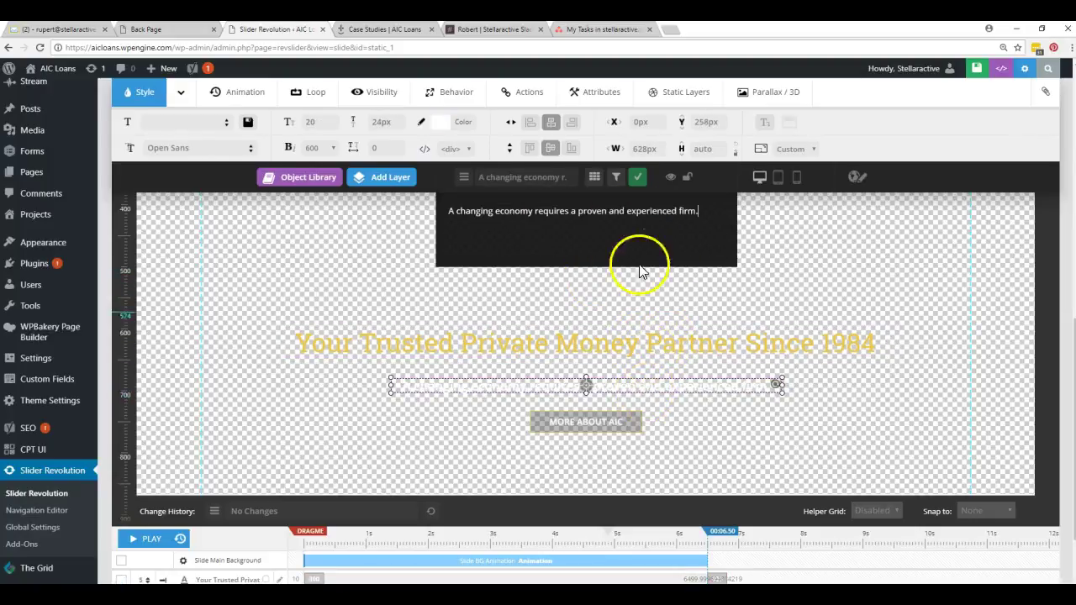
pyautogui.moveTo(698, 210); pyautogui.dragTo(593, 211)
pyautogui.click(605, 211)
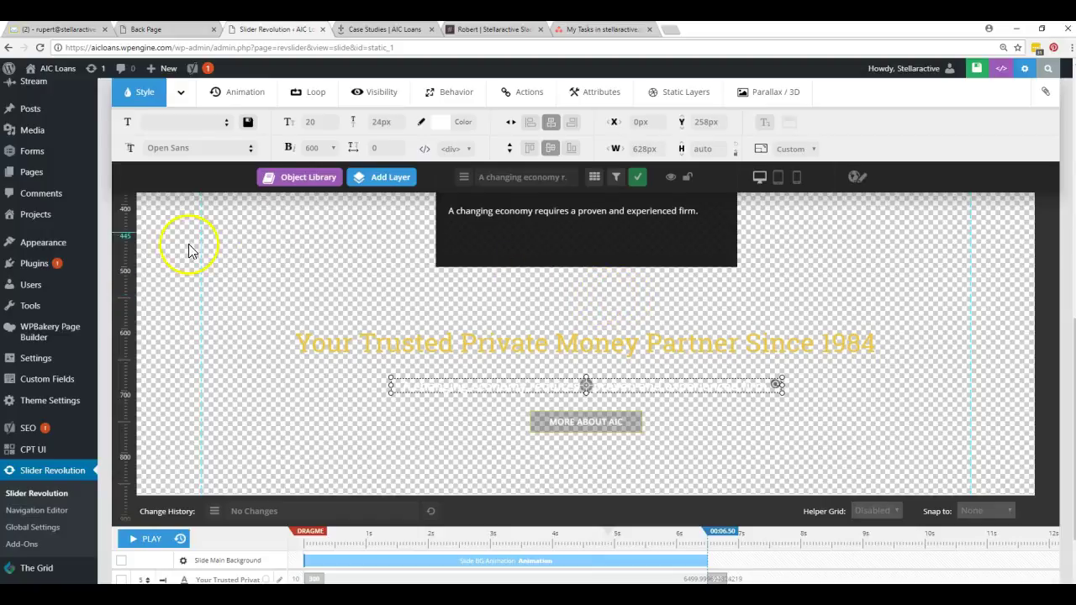
pyautogui.moveTo(33, 172)
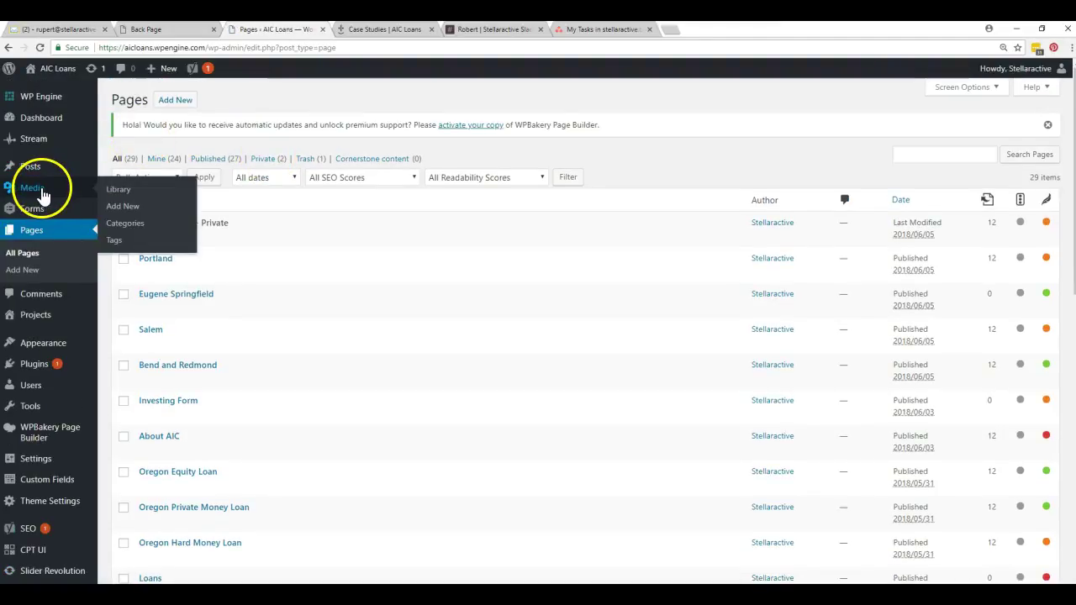
# Upload the Metallic Calculator spreadsheet to the Media Library in a new tab.
pyautogui.middleClick(44, 195)
pyautogui.click(383, 30)
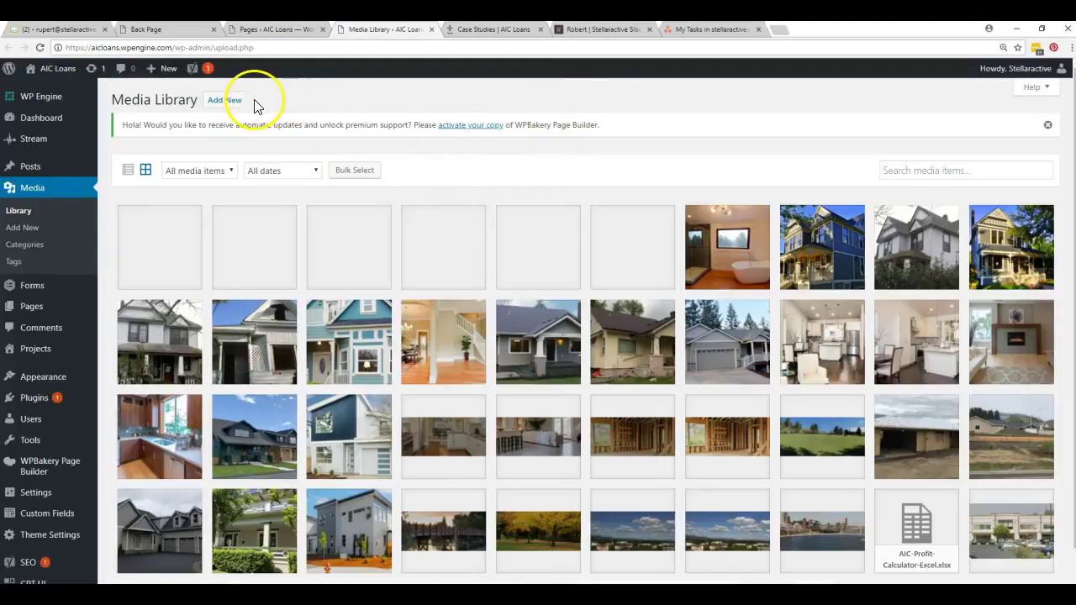
pyautogui.click(226, 103)
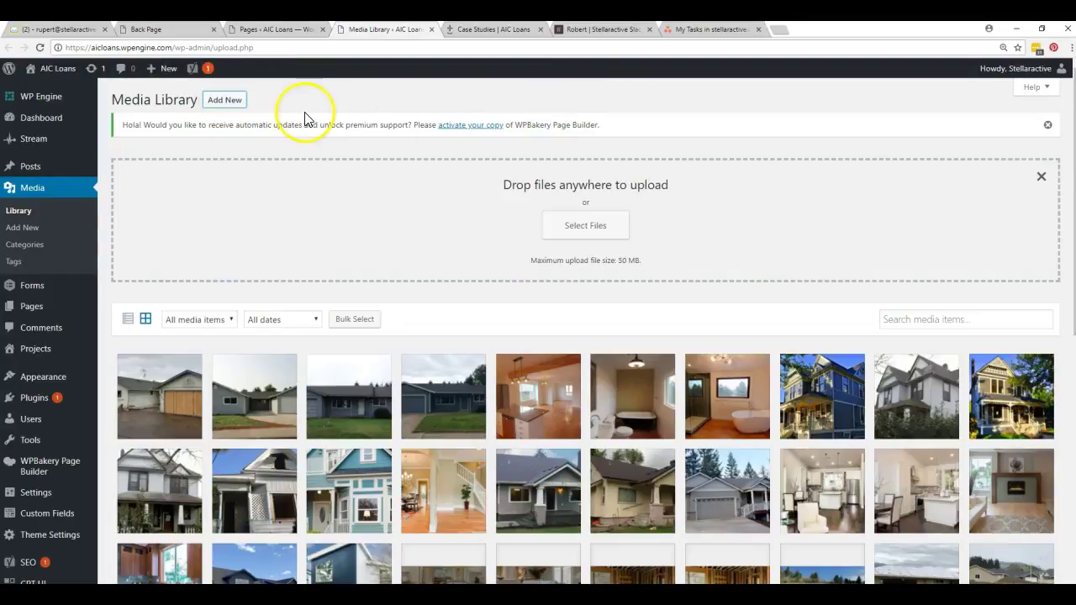
pyautogui.click(613, 233)
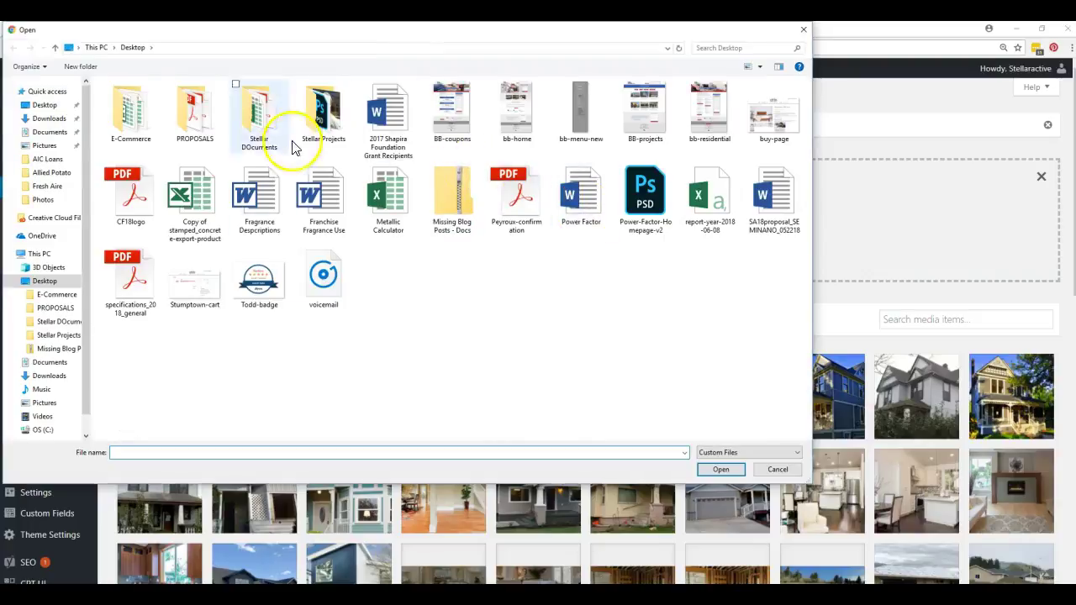
pyautogui.click(388, 198)
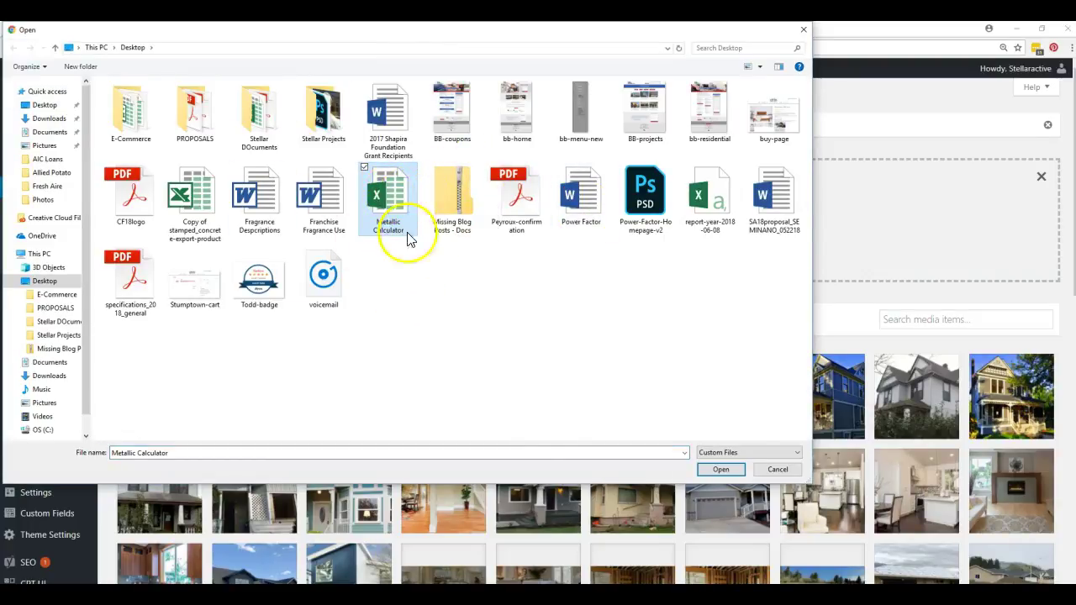
pyautogui.click(718, 470)
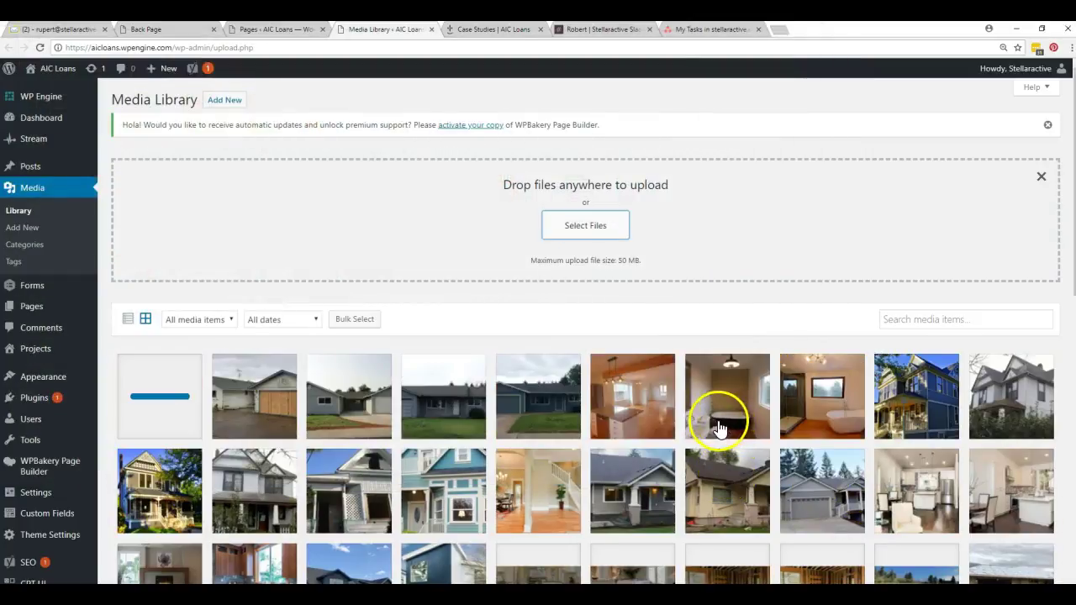
# Copy Metallic-Calculator.xlsx's file URL from its Attachment Details.
pyautogui.scroll(-2, 360, 307)
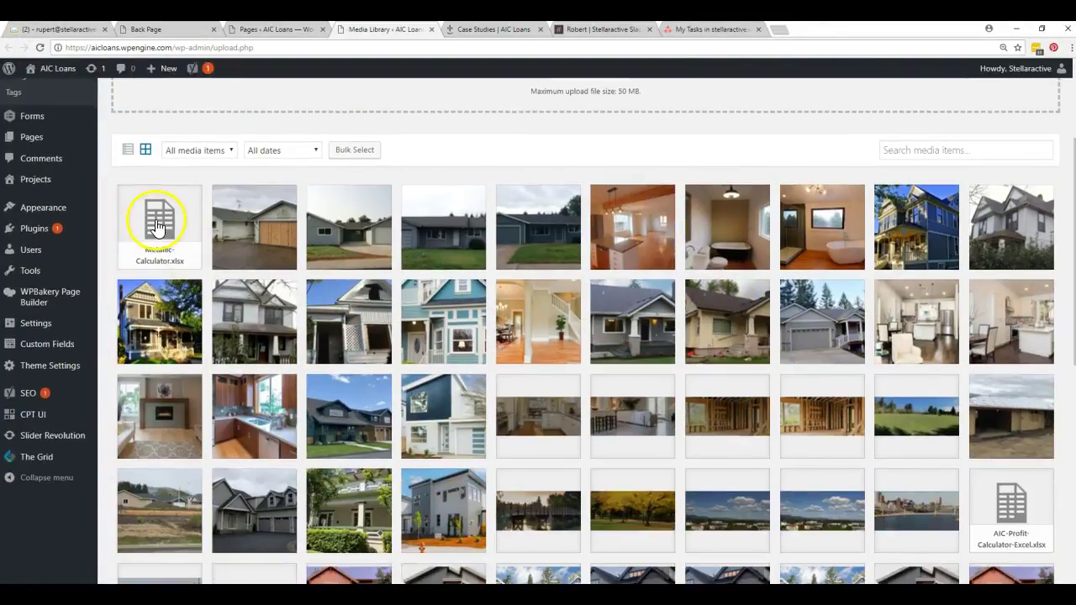
pyautogui.click(186, 242)
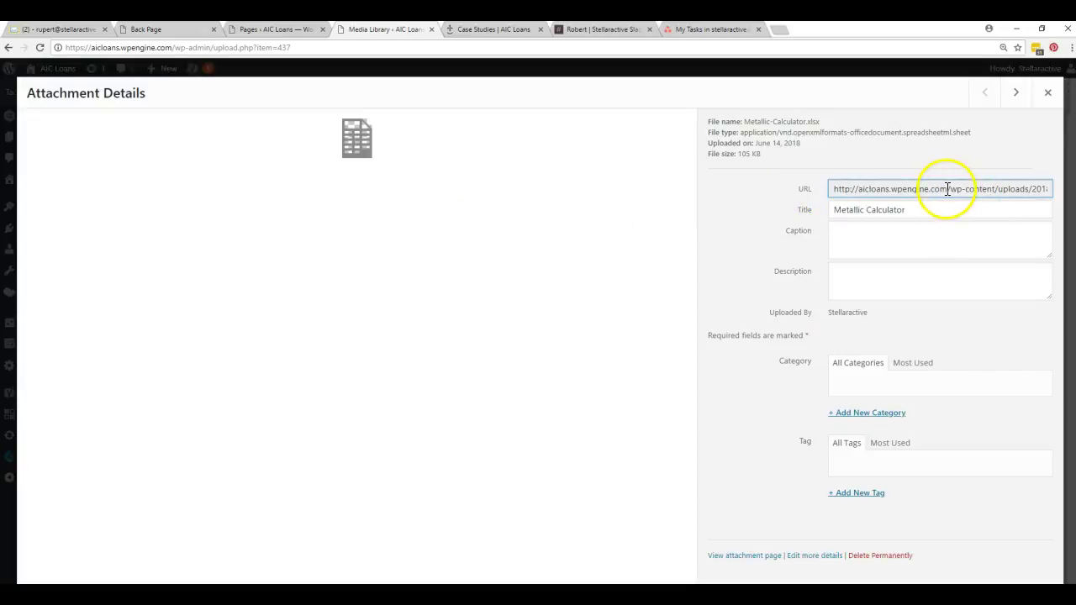
pyautogui.moveTo(947, 189); pyautogui.dragTo(1050, 195)
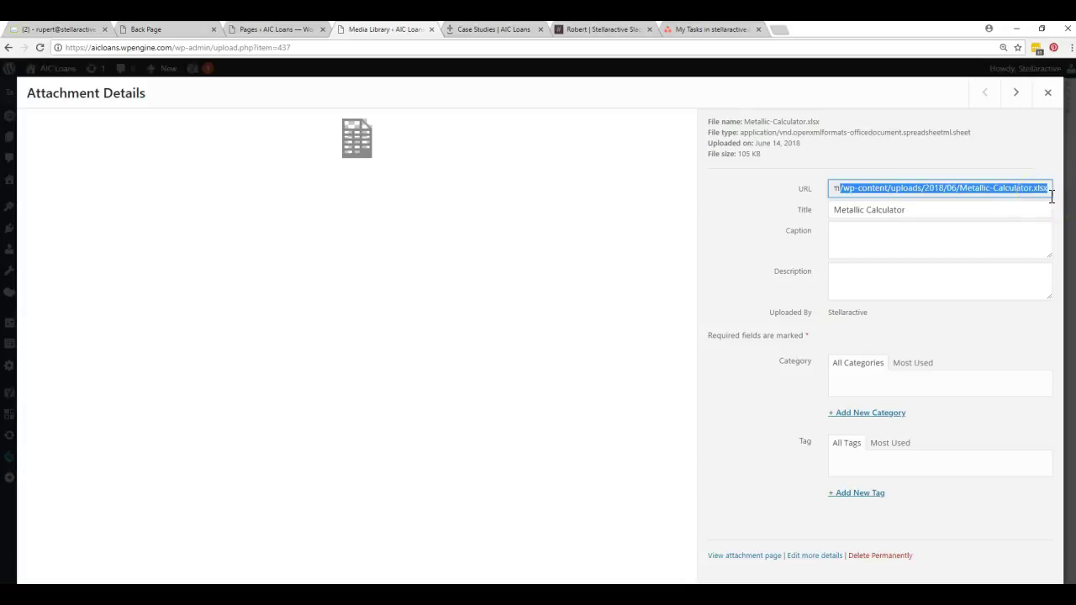
pyautogui.click(1047, 93)
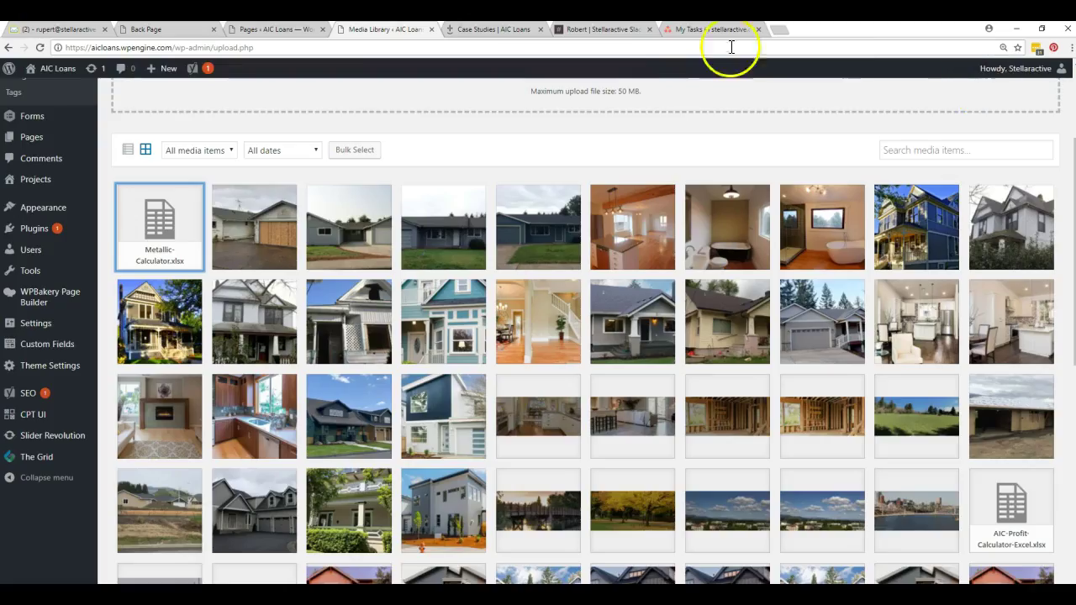
# Open the Manage Your Reserve page for editing from the Pages list.
pyautogui.click(277, 32)
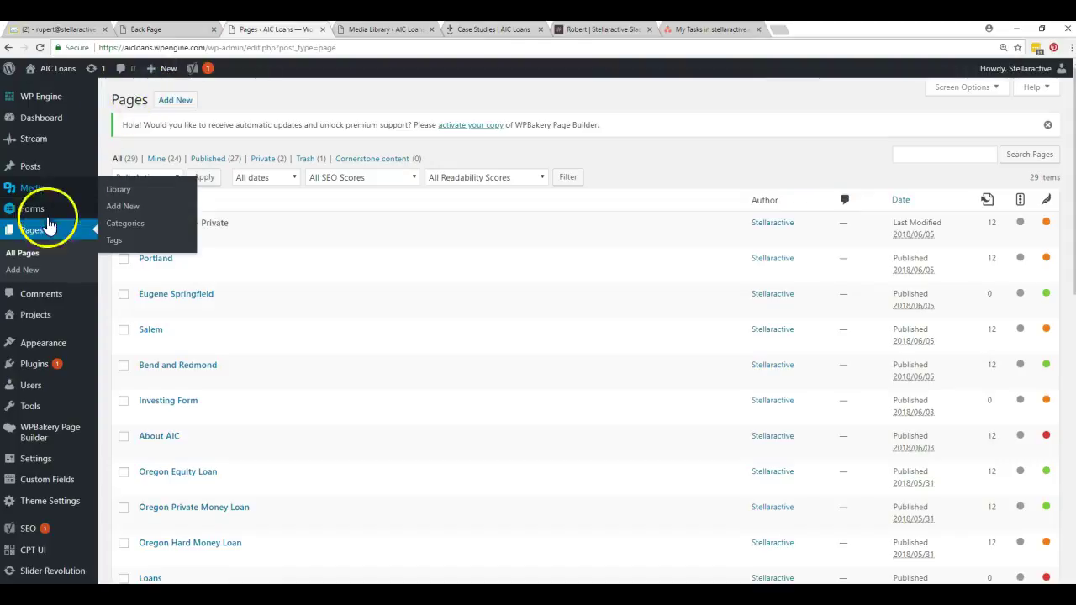
pyautogui.scroll(-4, 311, 211)
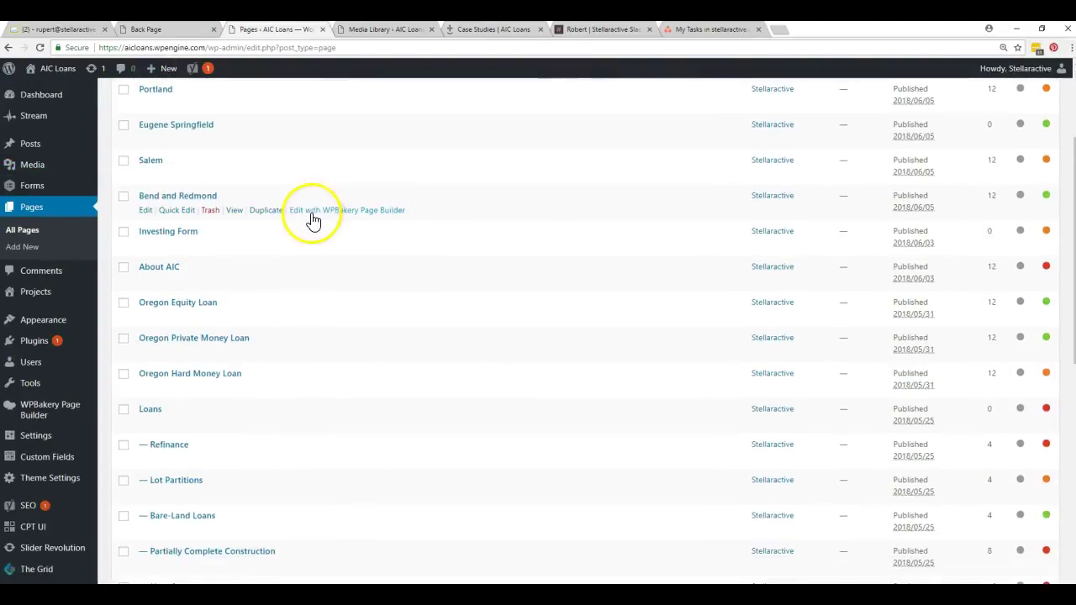
pyautogui.click(383, 30)
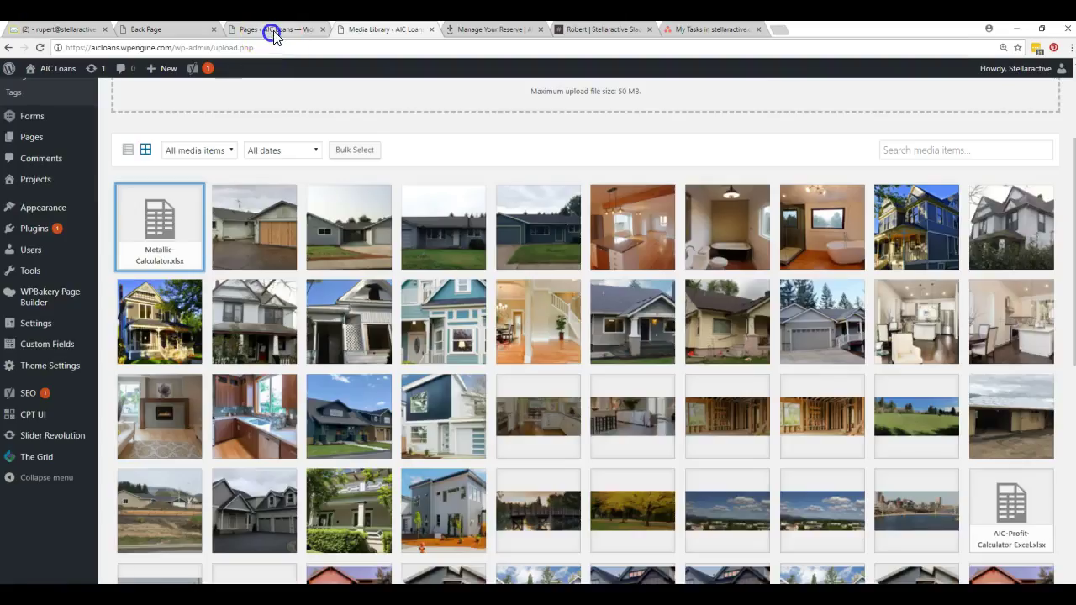
pyautogui.click(273, 29)
pyautogui.scroll(-5, 296, 160)
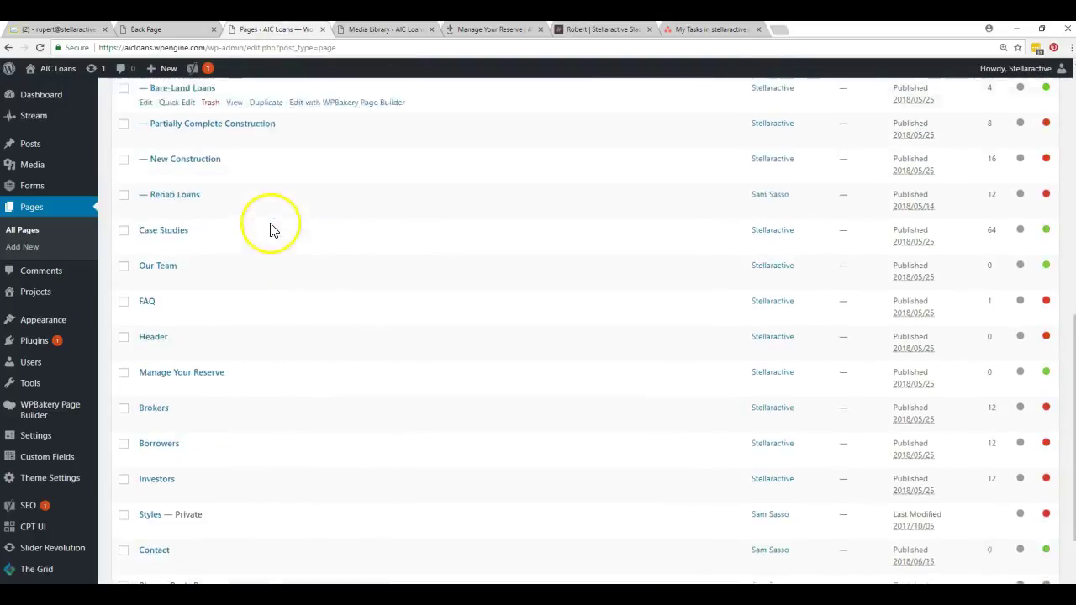
pyautogui.click(217, 350)
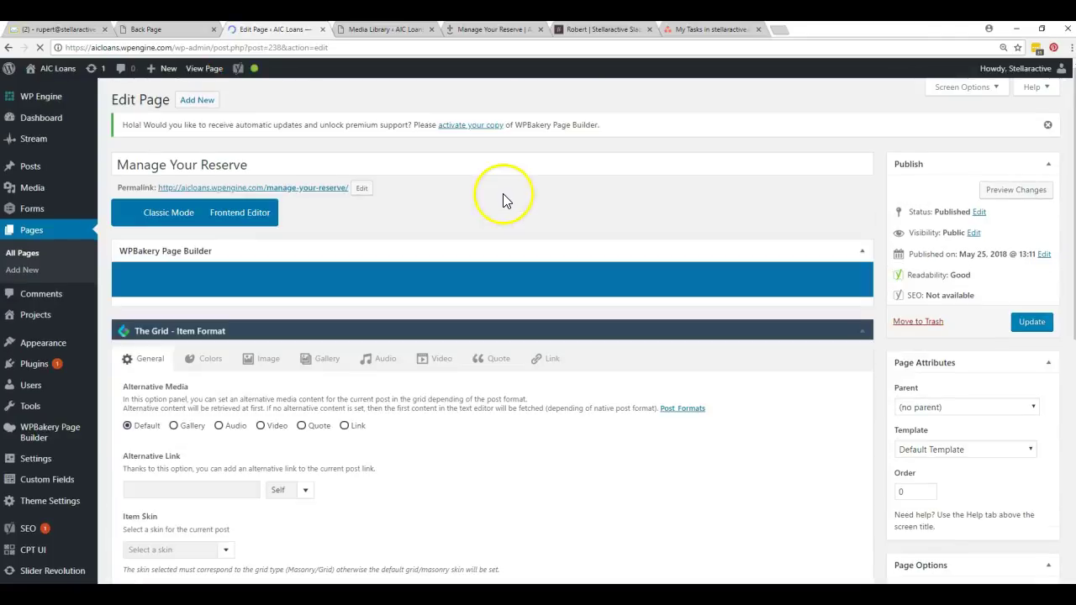
pyautogui.scroll(-1, 504, 197)
pyautogui.scroll(-5, 505, 197)
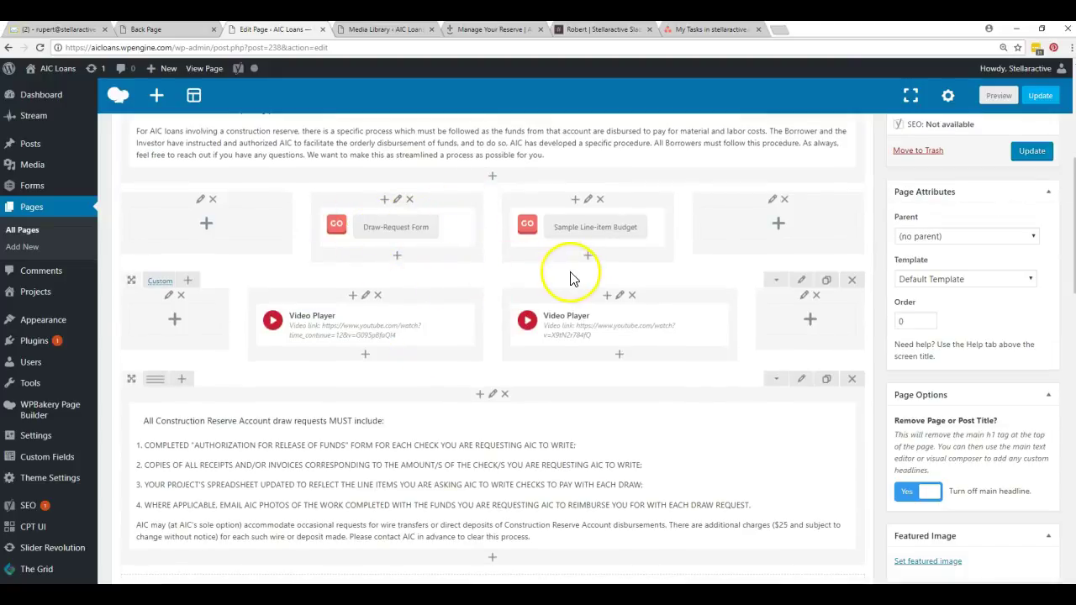
# Close the Media Library tab and return to the Manage Your Reserve editor.
pyautogui.click(382, 31)
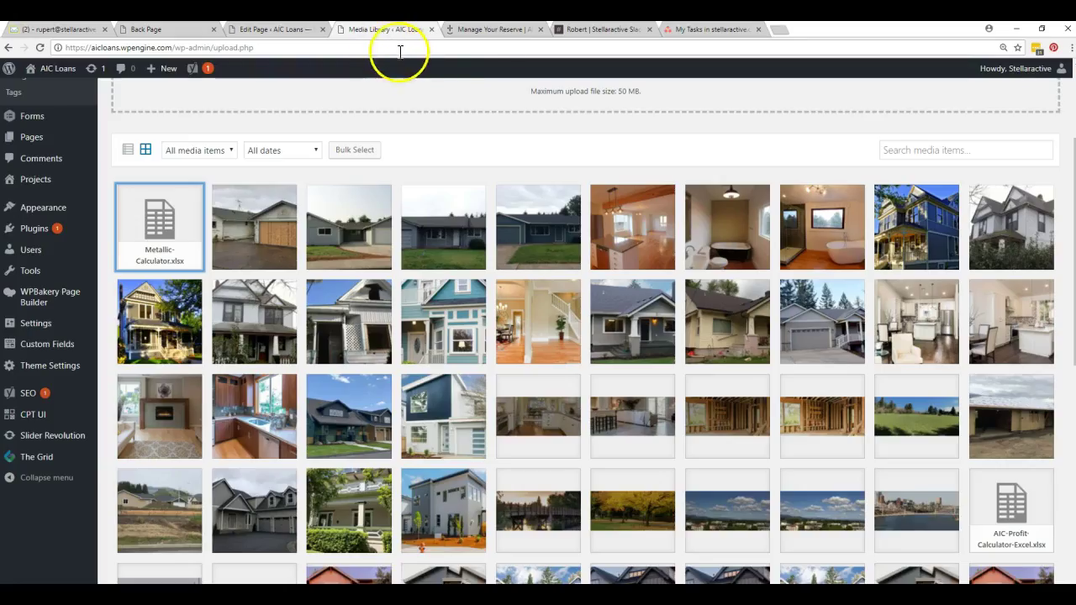
pyautogui.click(432, 30)
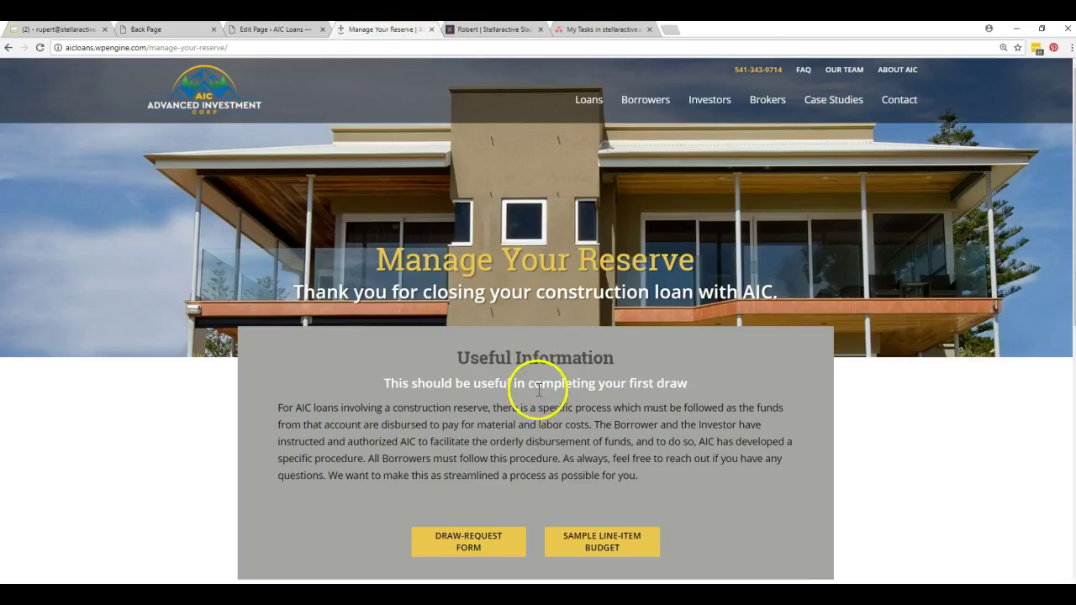
pyautogui.scroll(-1, 539, 390)
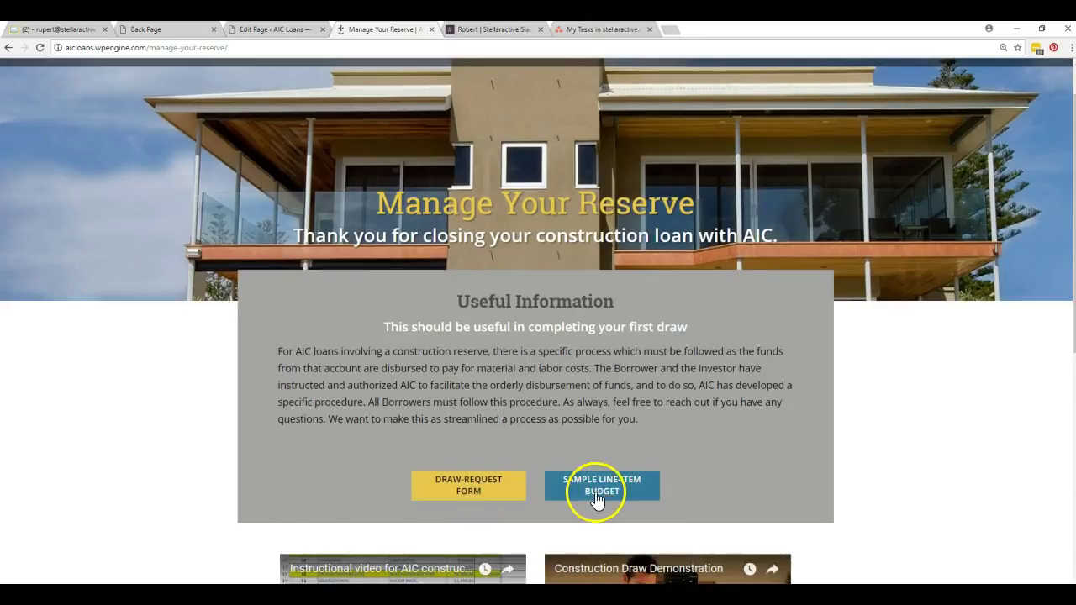
pyautogui.click(258, 31)
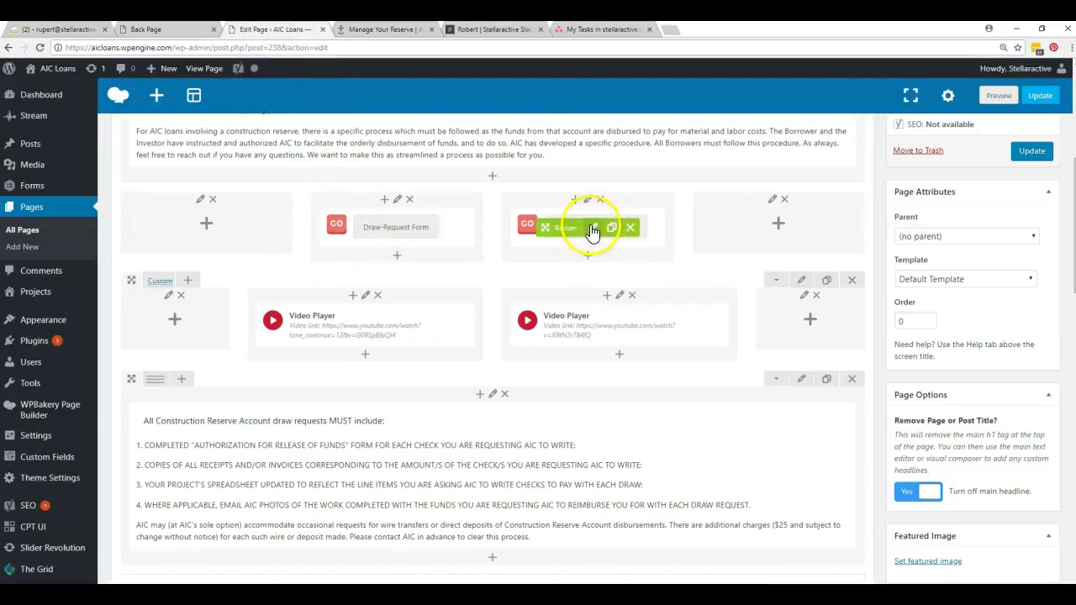
pyautogui.click(593, 228)
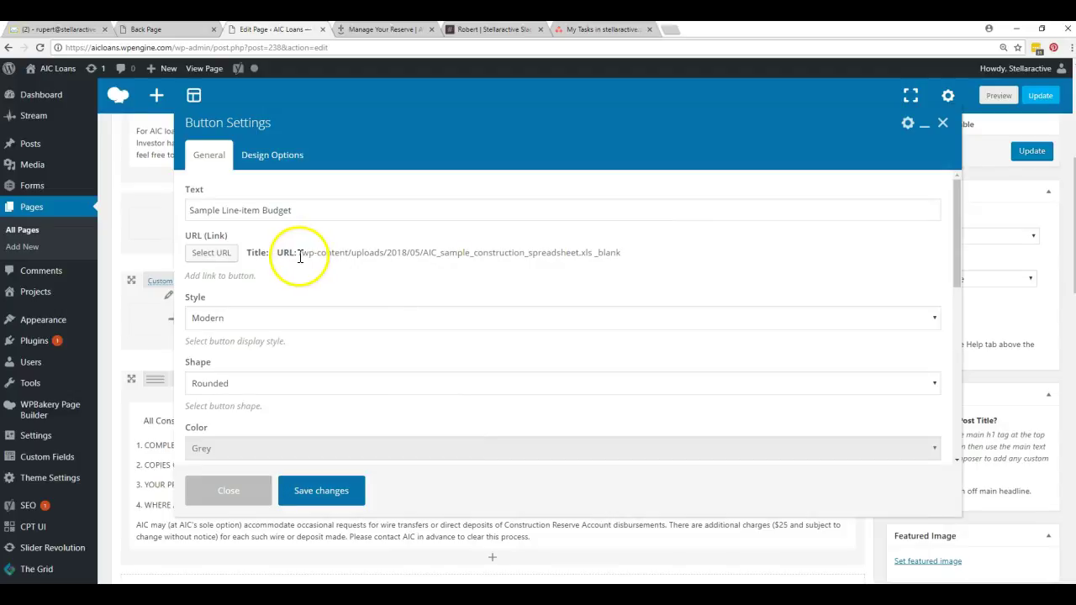
pyautogui.click(220, 253)
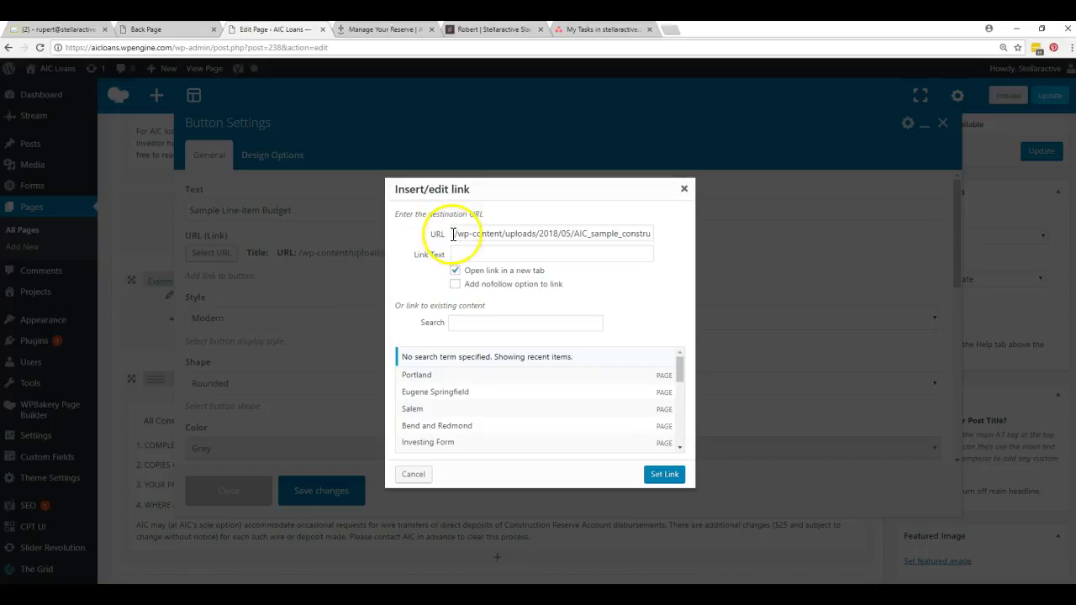
pyautogui.moveTo(454, 234); pyautogui.dragTo(693, 240)
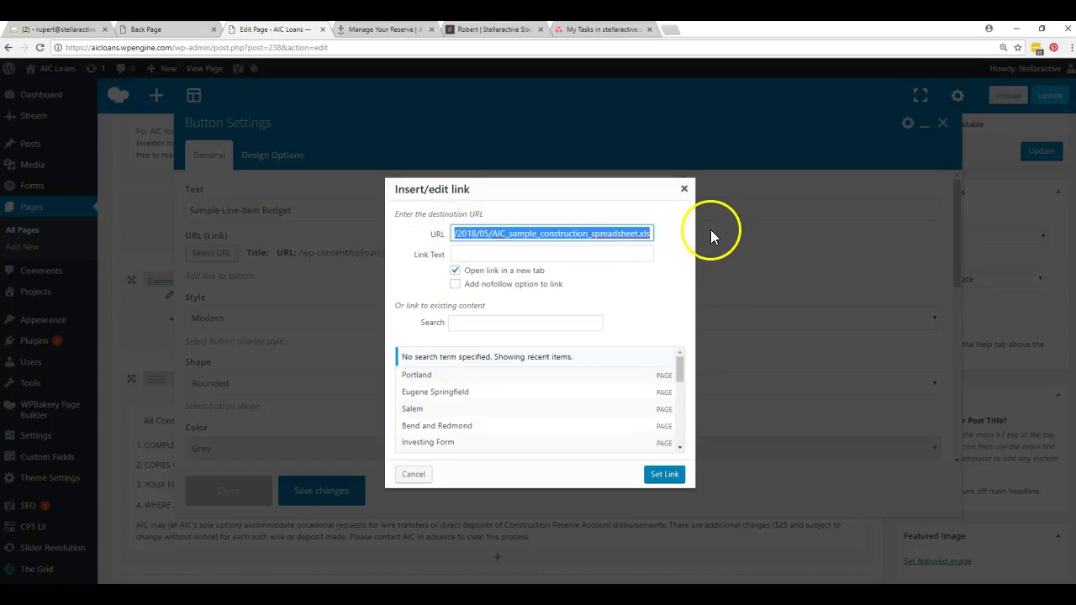
pyautogui.click(684, 188)
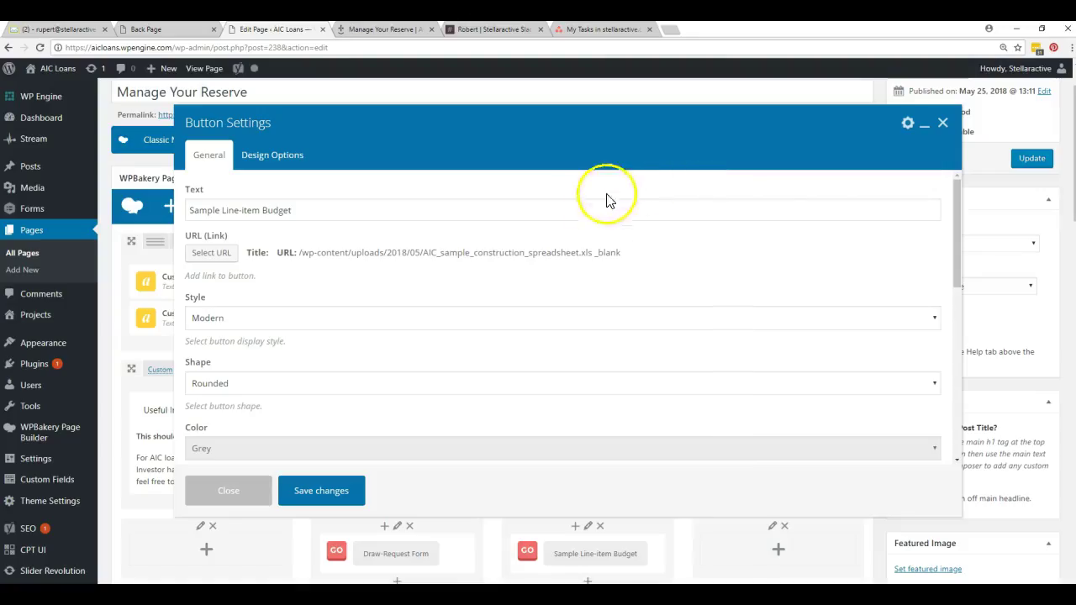
pyautogui.click(943, 126)
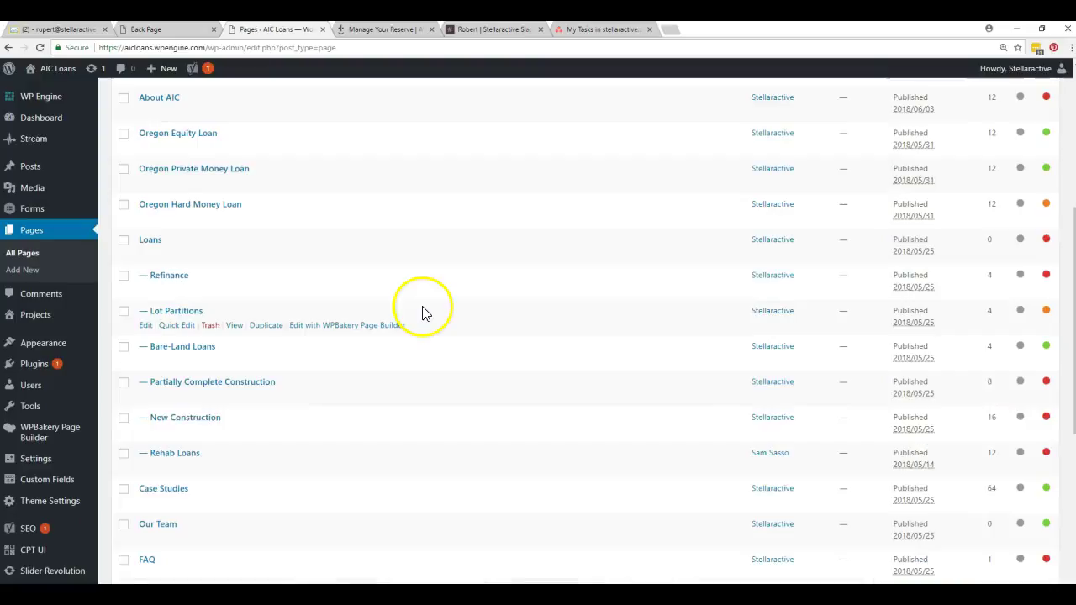
pyautogui.scroll(5, 423, 312)
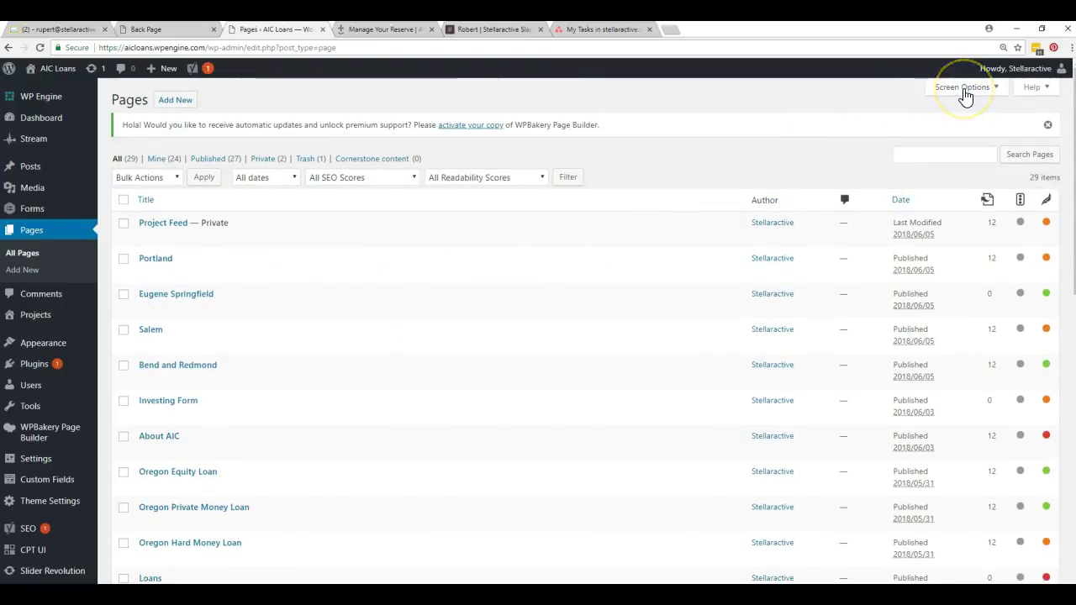
# Set the Pages list's items per page to 20, then 60, and scroll the full list.
pyautogui.click(964, 87)
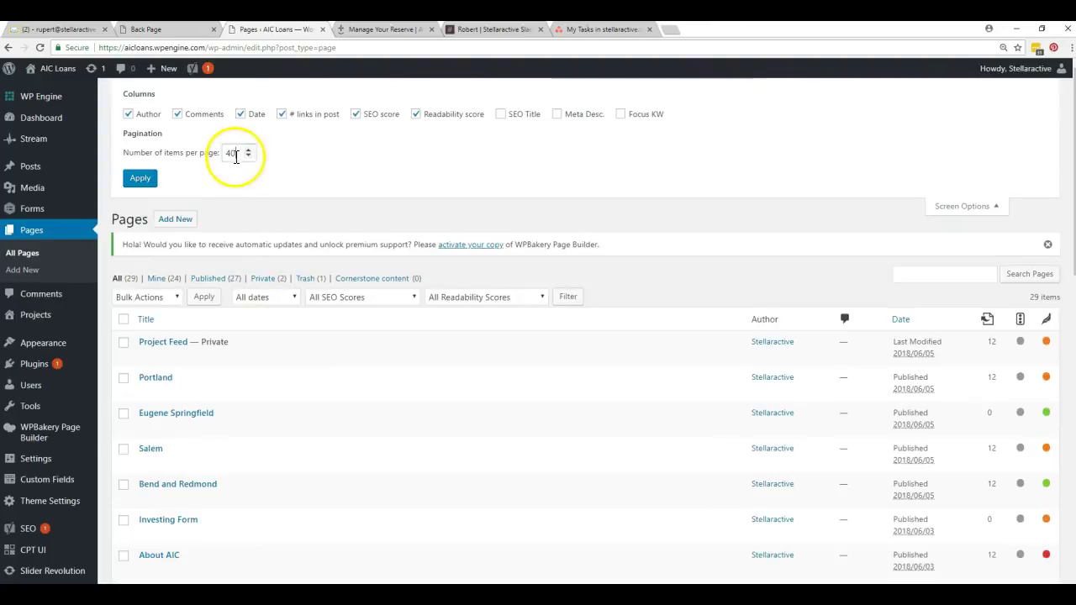
pyautogui.doubleClick(233, 152)
pyautogui.write('20')
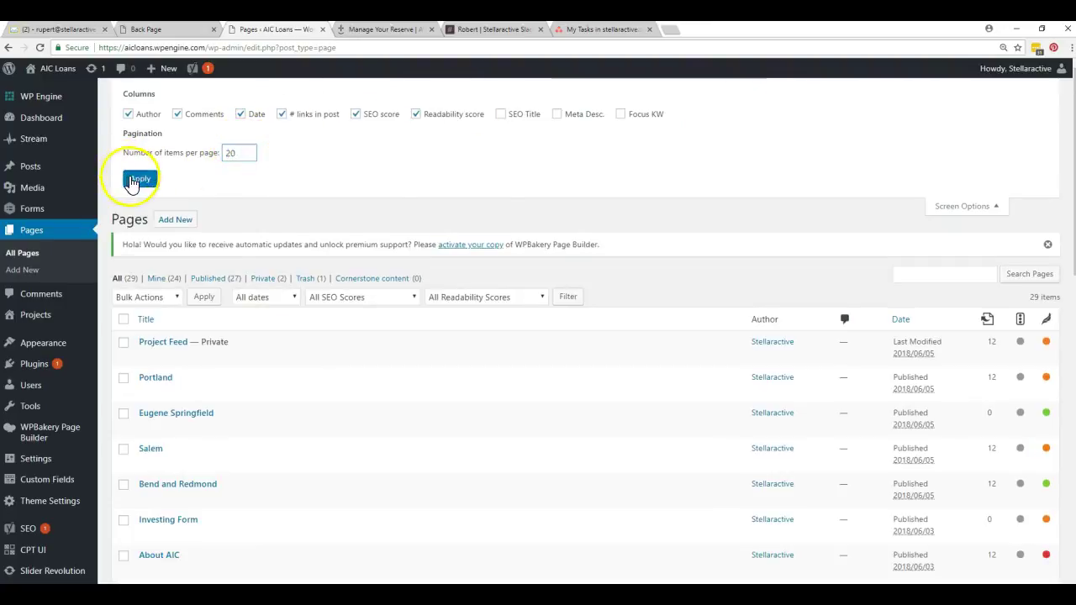
pyautogui.click(139, 177)
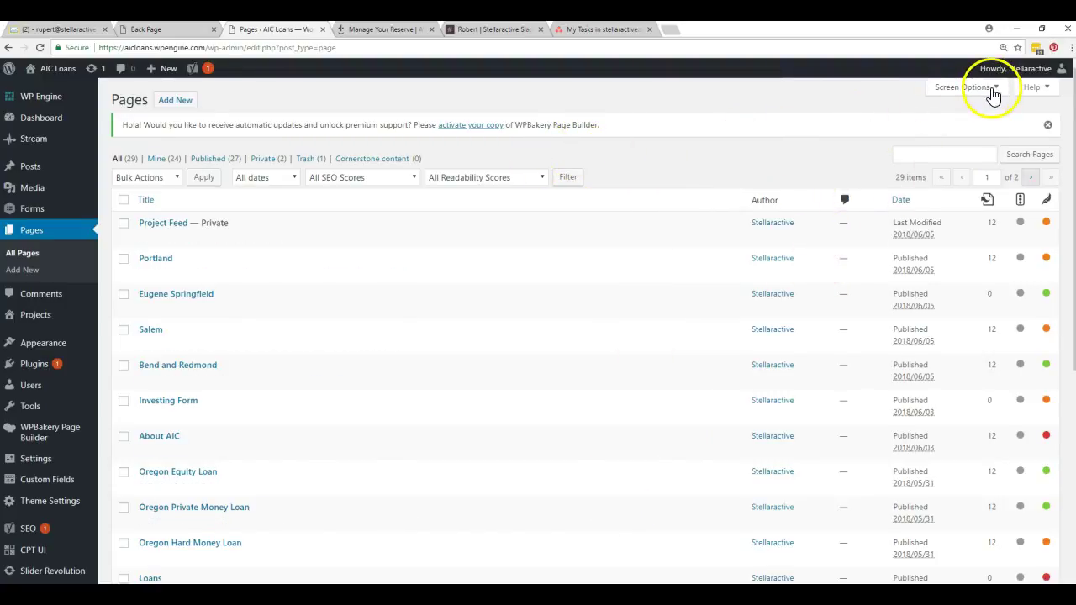
pyautogui.click(992, 89)
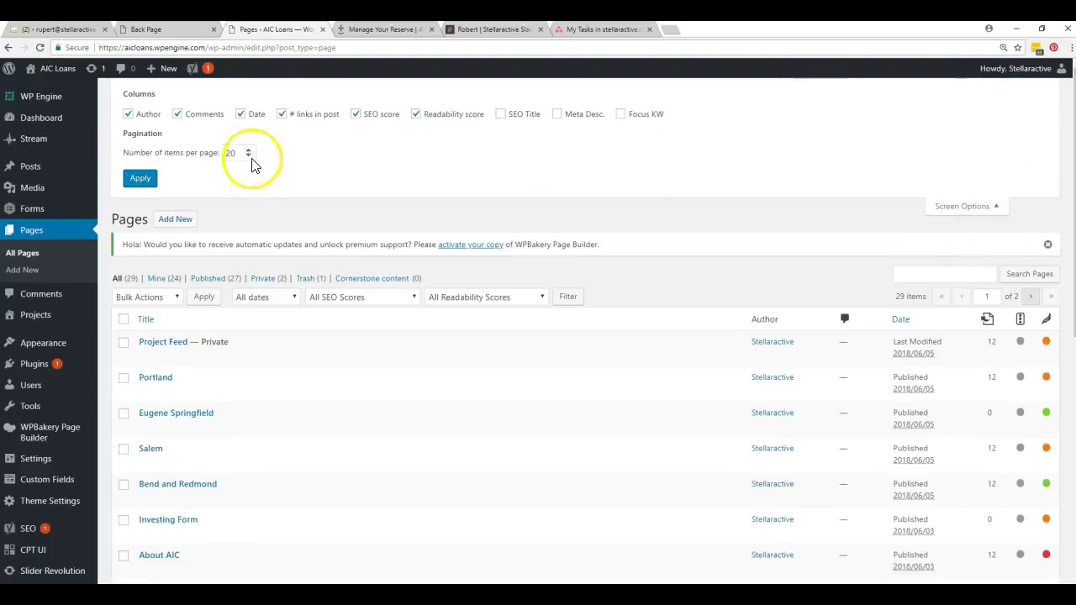
pyautogui.moveTo(240, 153); pyautogui.dragTo(211, 157)
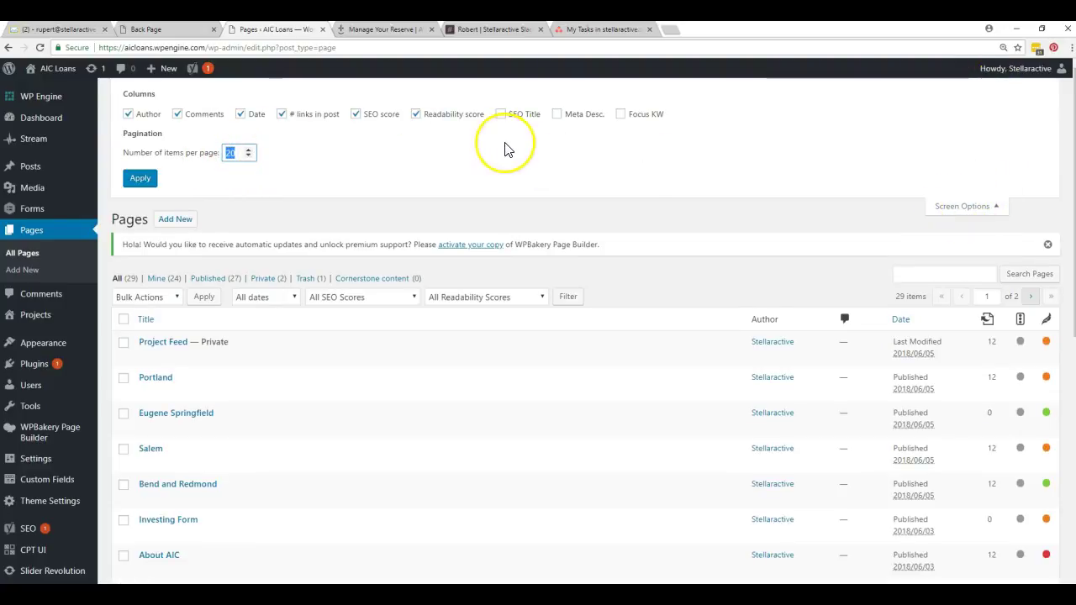
pyautogui.write('60')
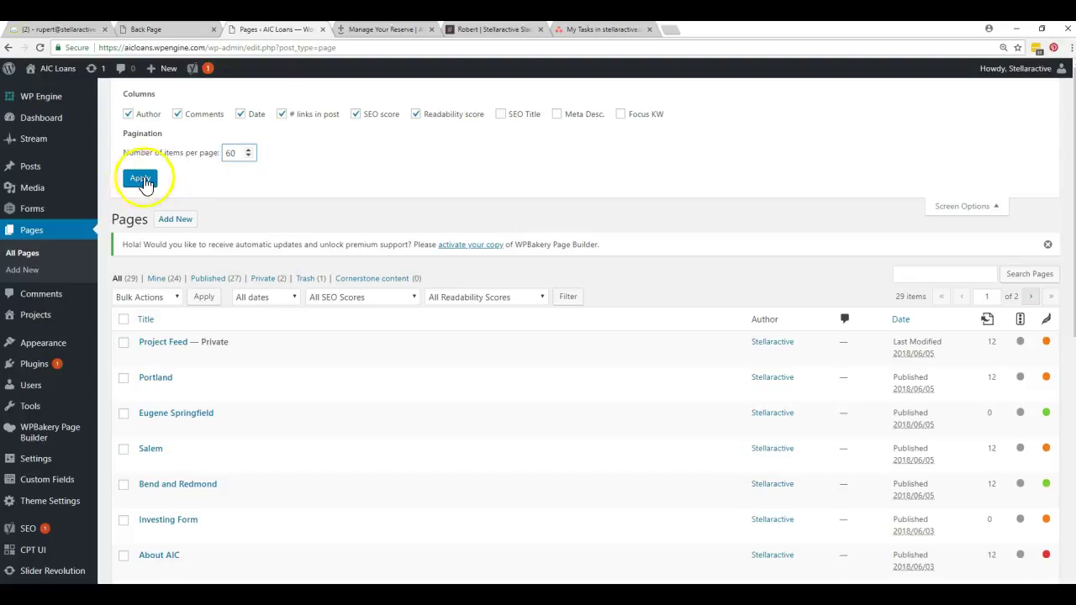
pyautogui.click(140, 177)
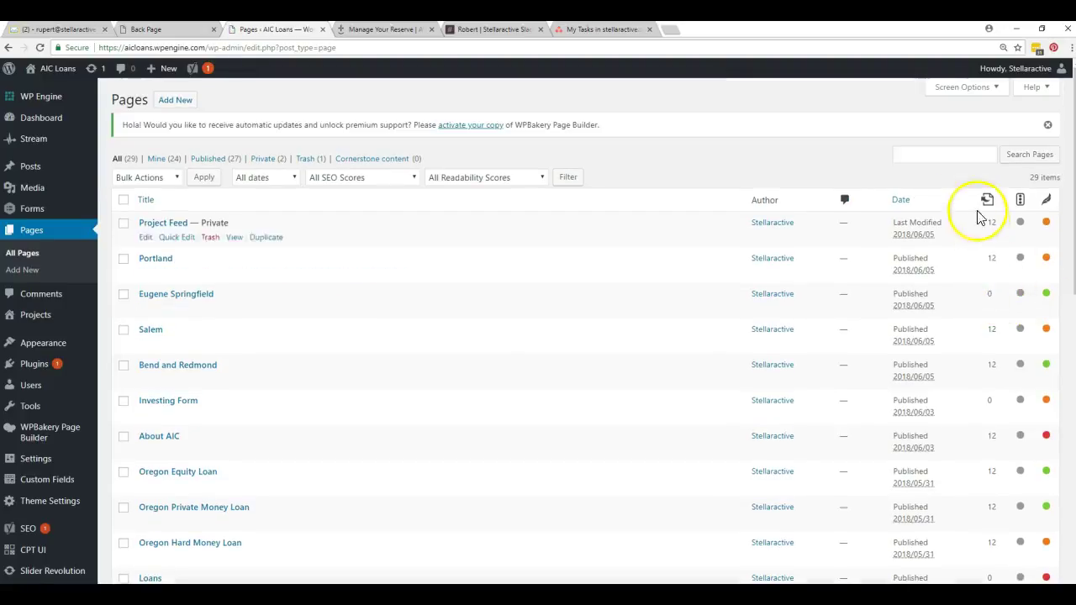
pyautogui.scroll(-8, 220, 278)
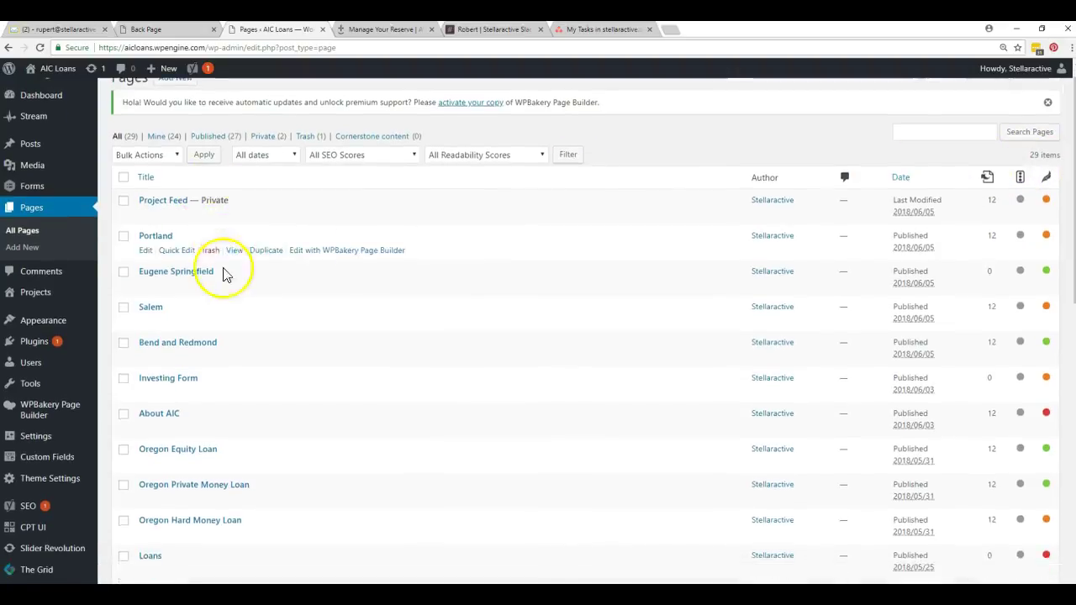
pyautogui.scroll(-1, 225, 324)
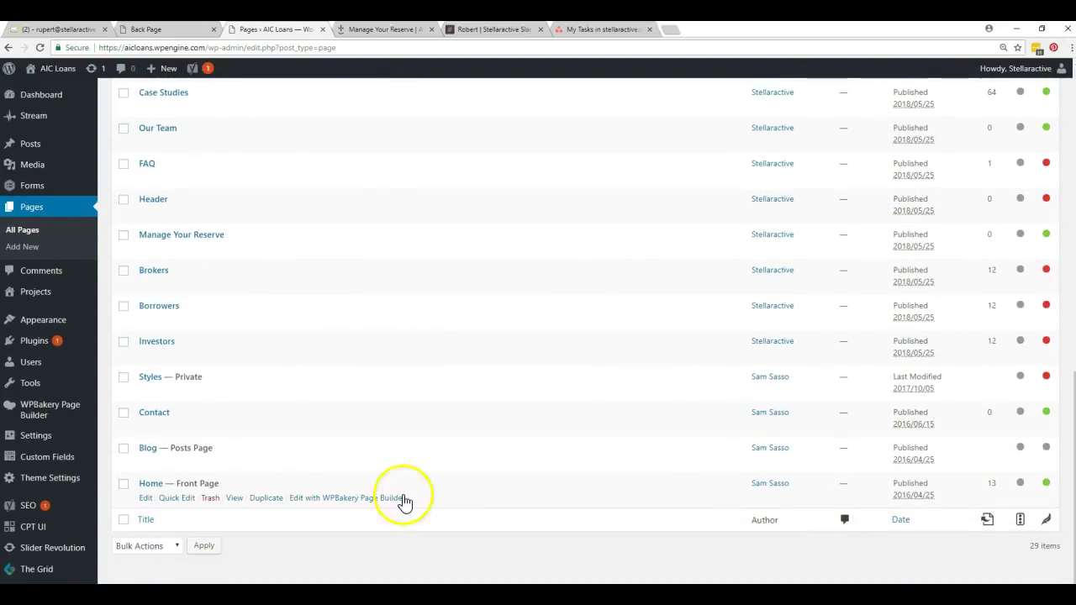